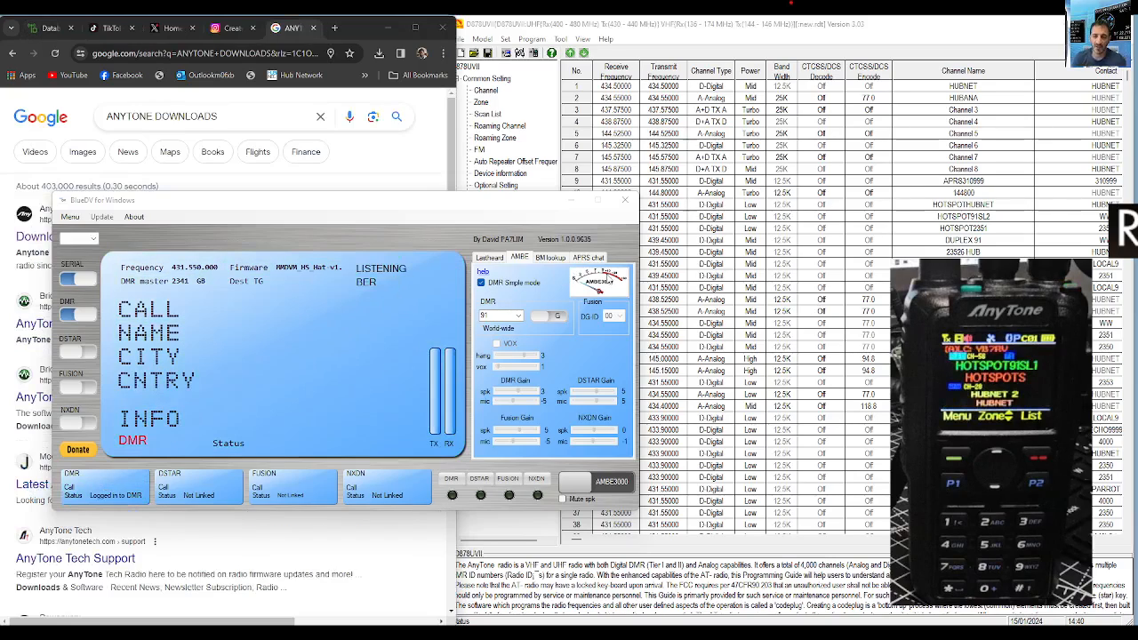
# - Minimize the BlueDV window and open the Anytone.net Download page from the search results
pyautogui.click(312, 215)
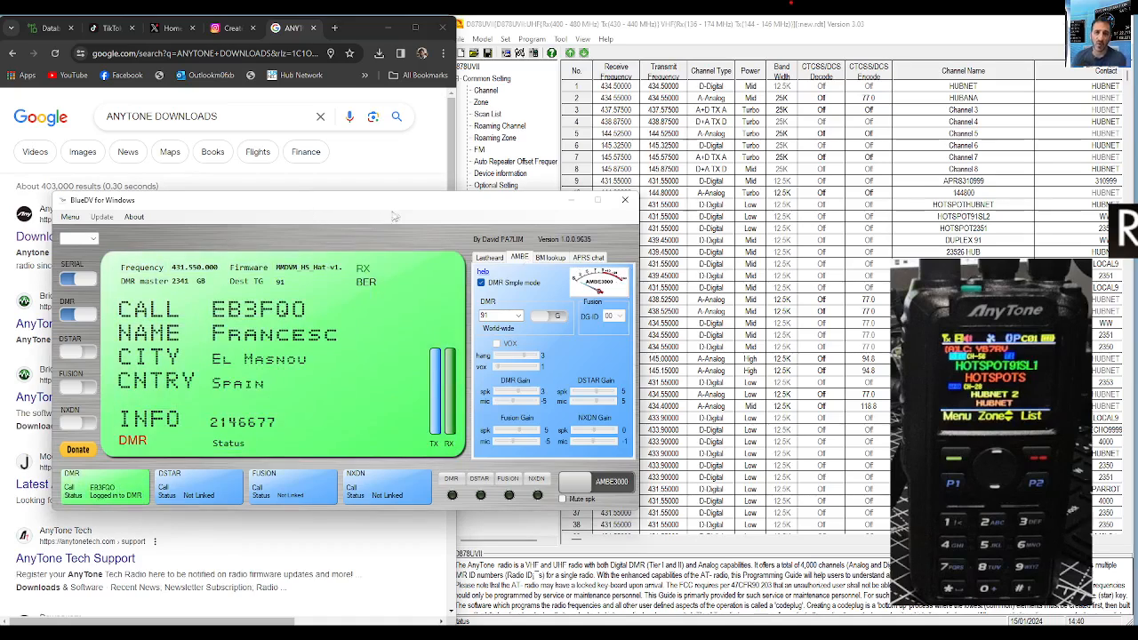
pyautogui.moveTo(482, 207); pyautogui.dragTo(442, 220)
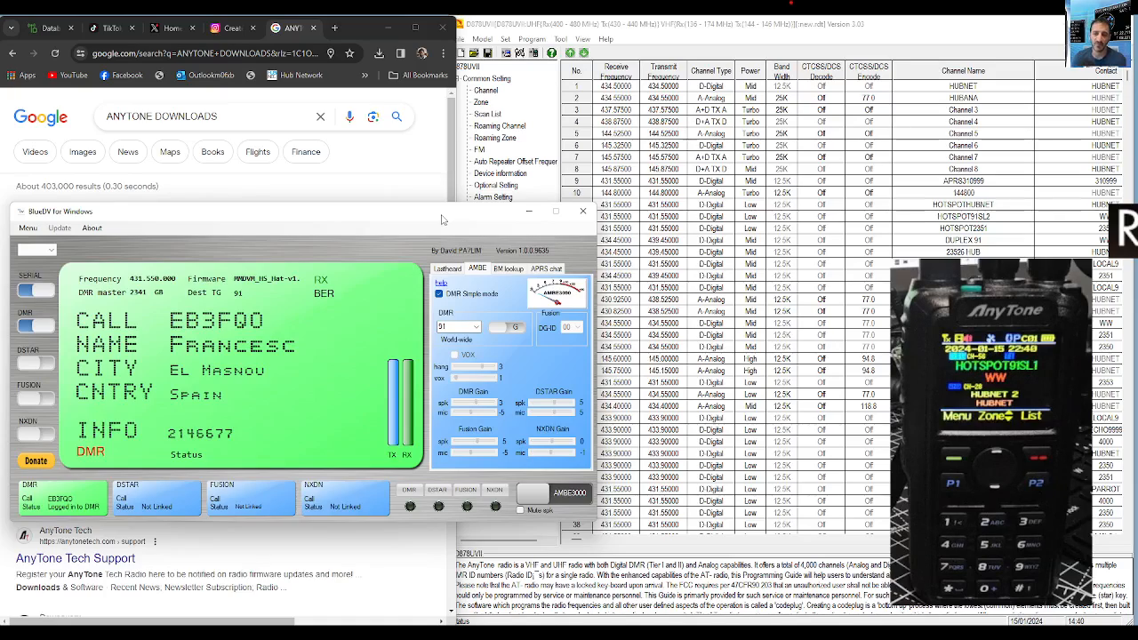
pyautogui.click(528, 213)
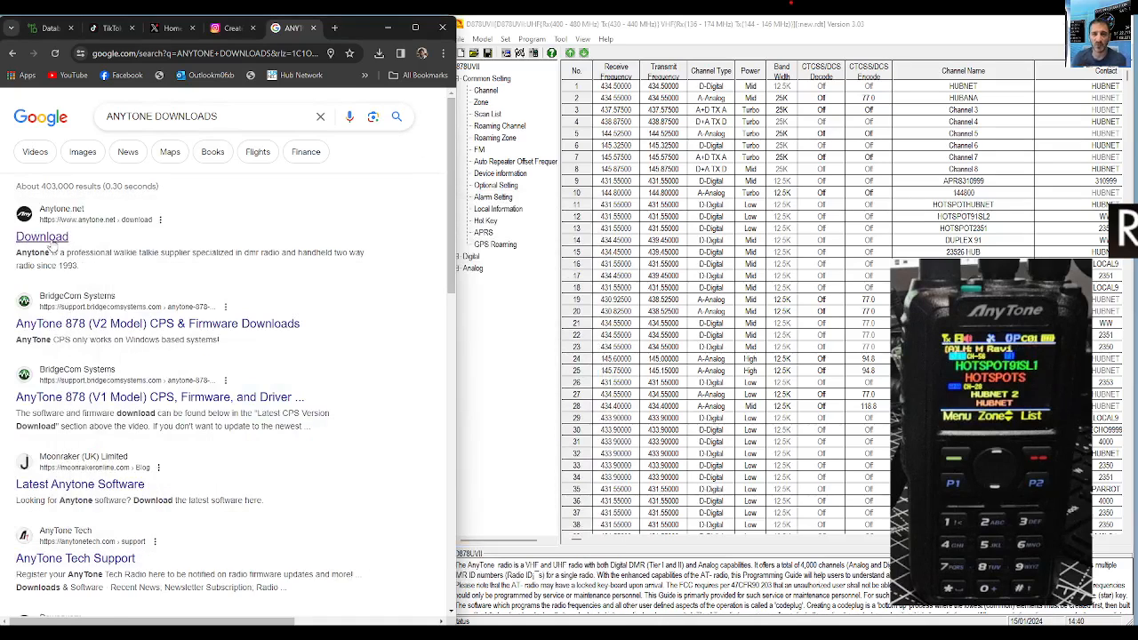
pyautogui.click(50, 239)
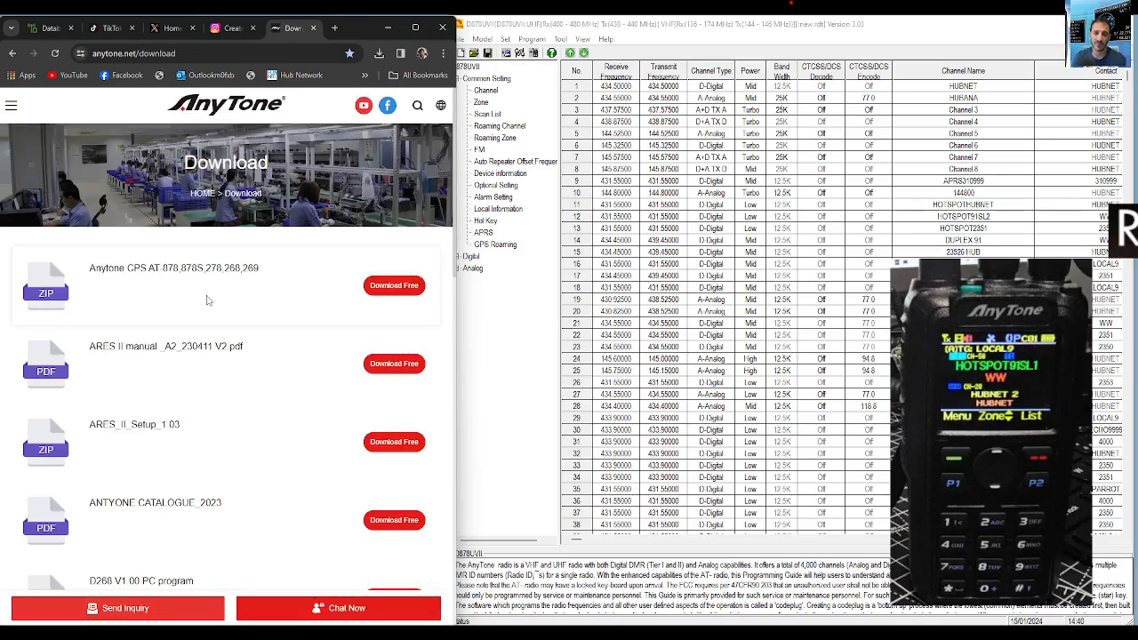
# - Look through the first page of the AnyTone download list for the radio's programming software
pyautogui.scroll(-5, 315, 310)
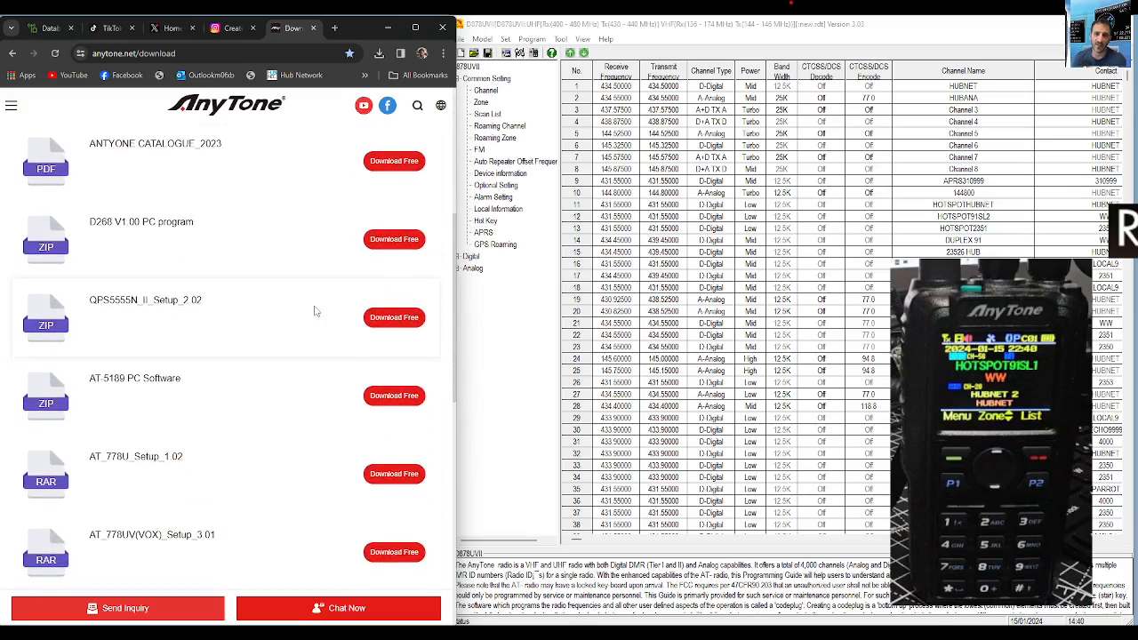
pyautogui.scroll(-1, 317, 310)
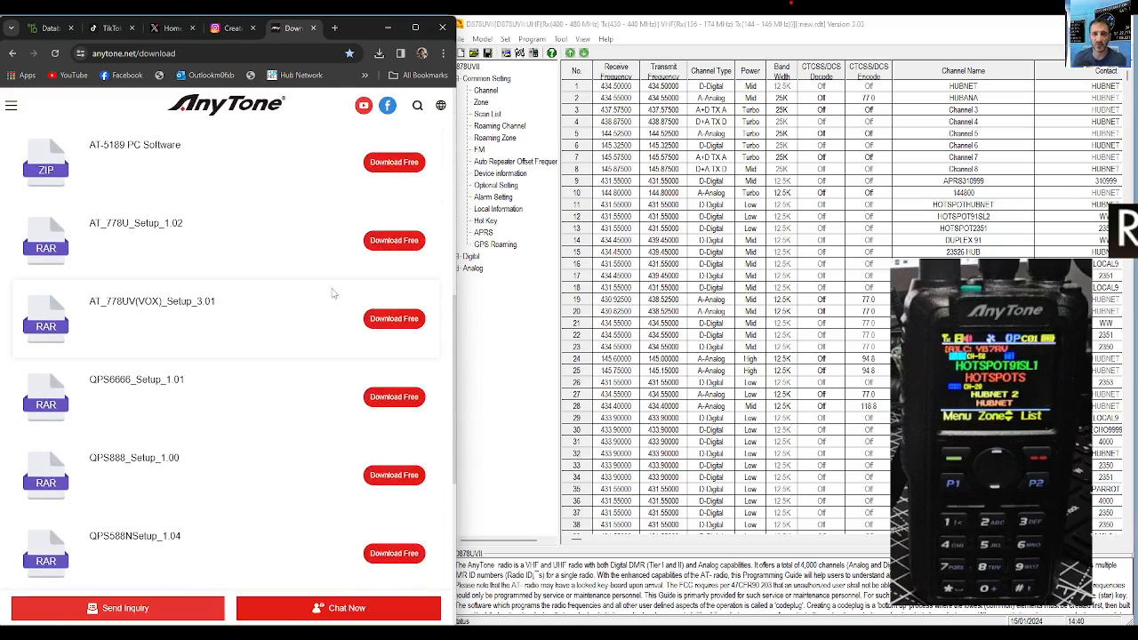
pyautogui.scroll(3, 330, 294)
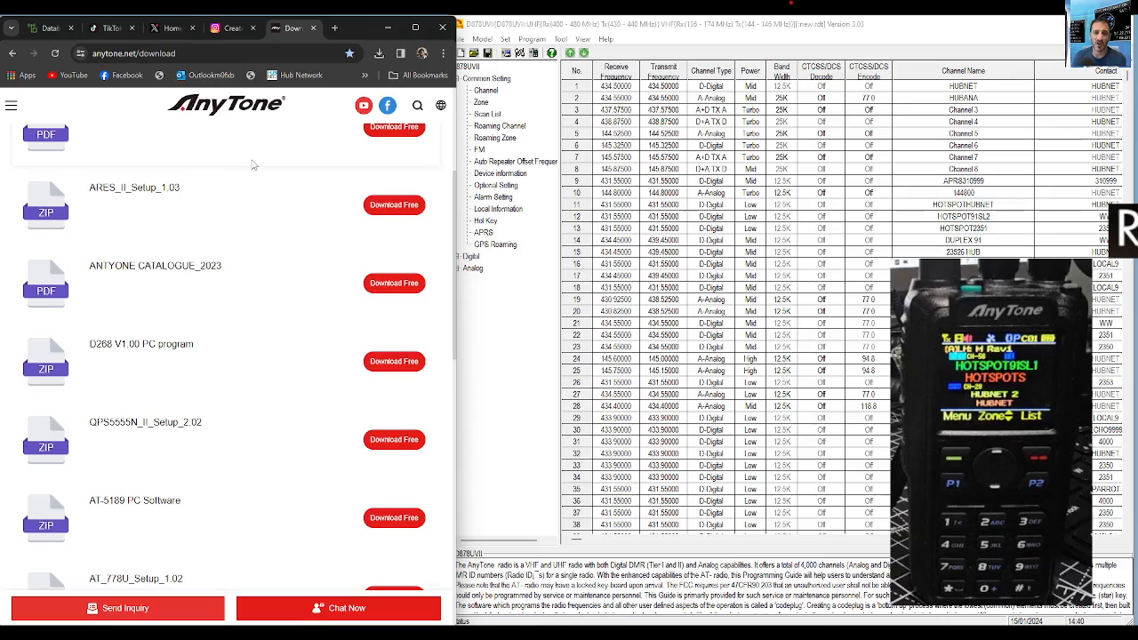
pyautogui.scroll(-1, 253, 167)
pyautogui.scroll(-4, 254, 167)
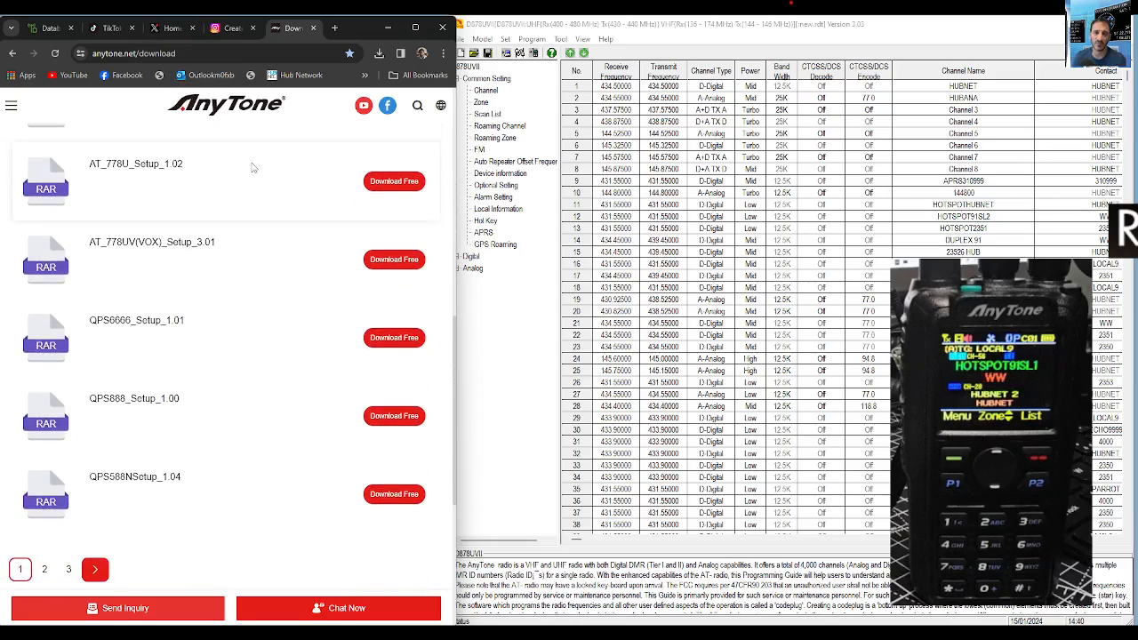
# - Open page 2 of the AnyTone downloads and locate the D878UVII PLUS V3.03 official release 231218
pyautogui.click(46, 453)
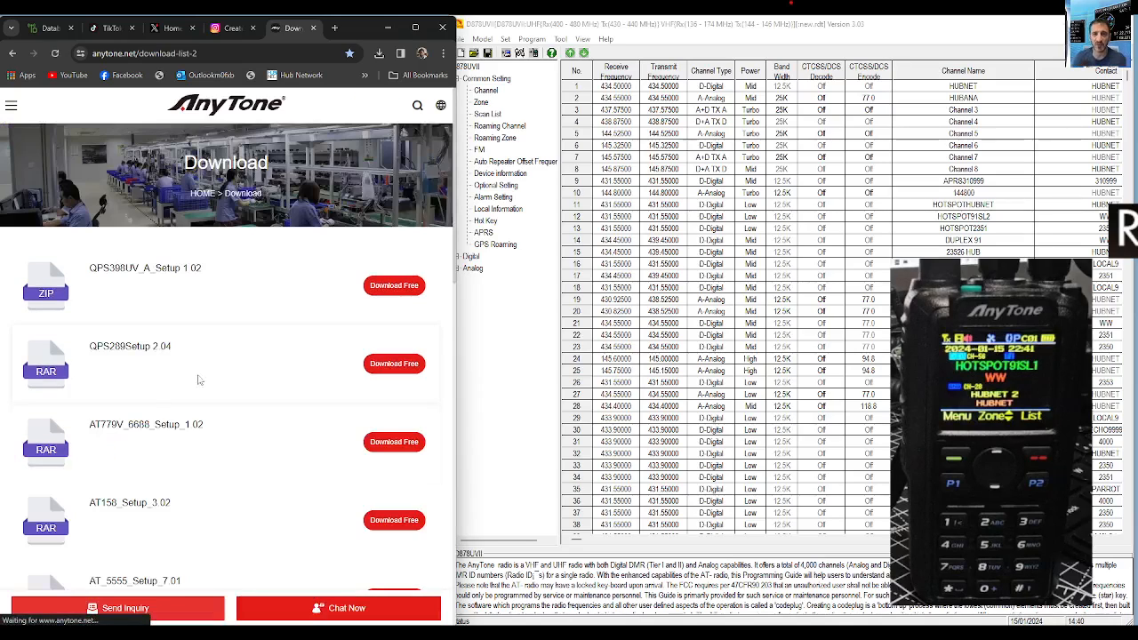
pyautogui.scroll(-2, 339, 317)
pyautogui.scroll(-4, 339, 317)
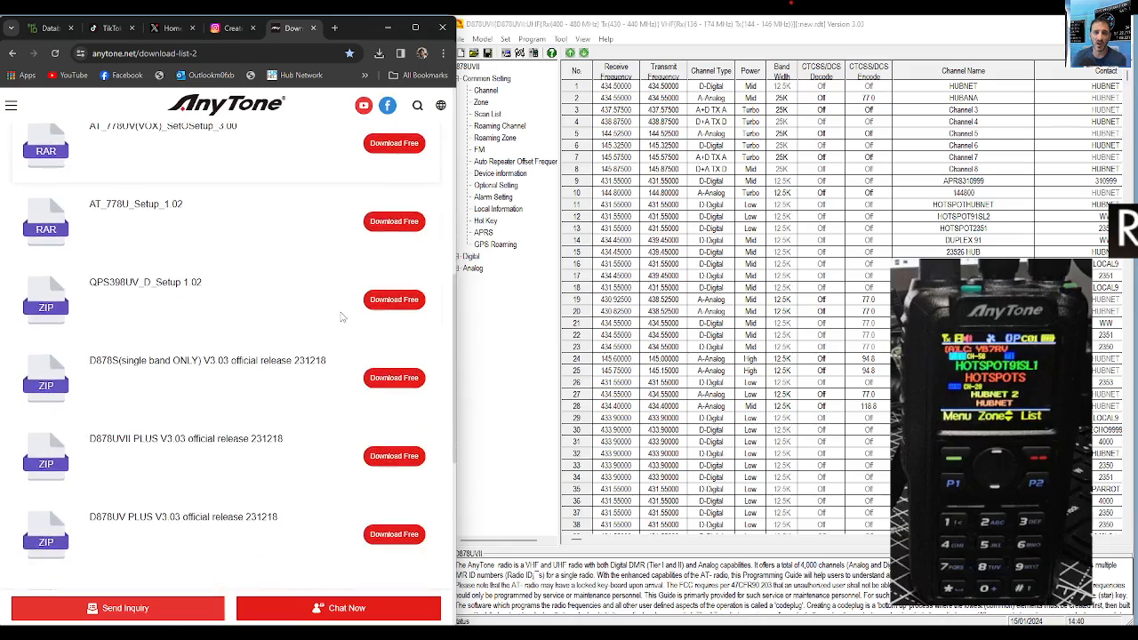
pyautogui.scroll(-1, 341, 318)
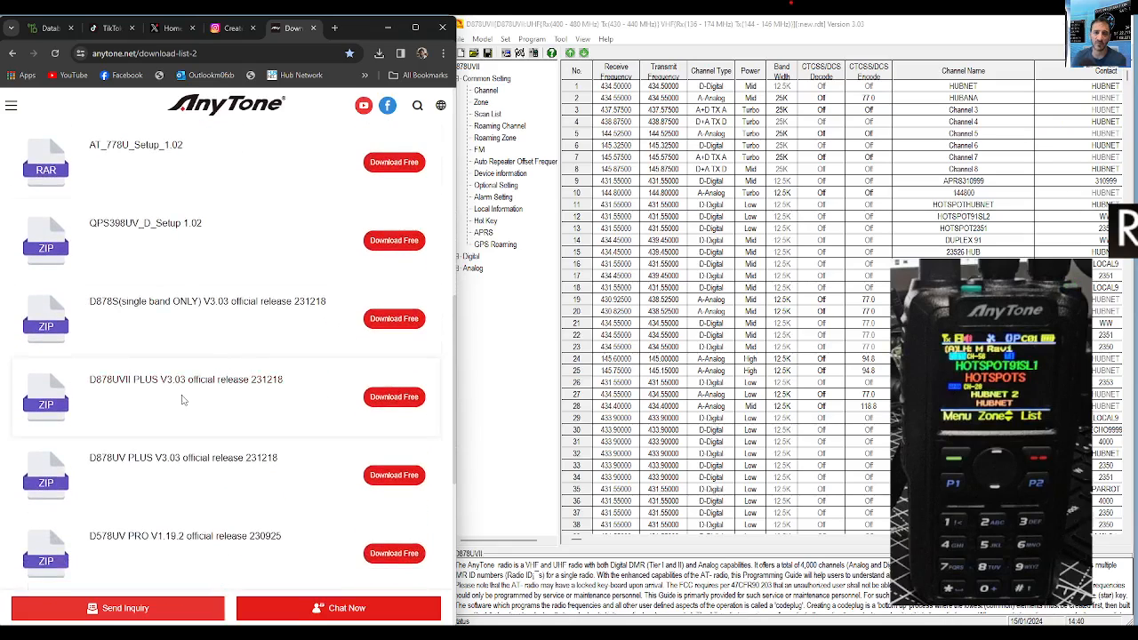
pyautogui.scroll(-2, 153, 382)
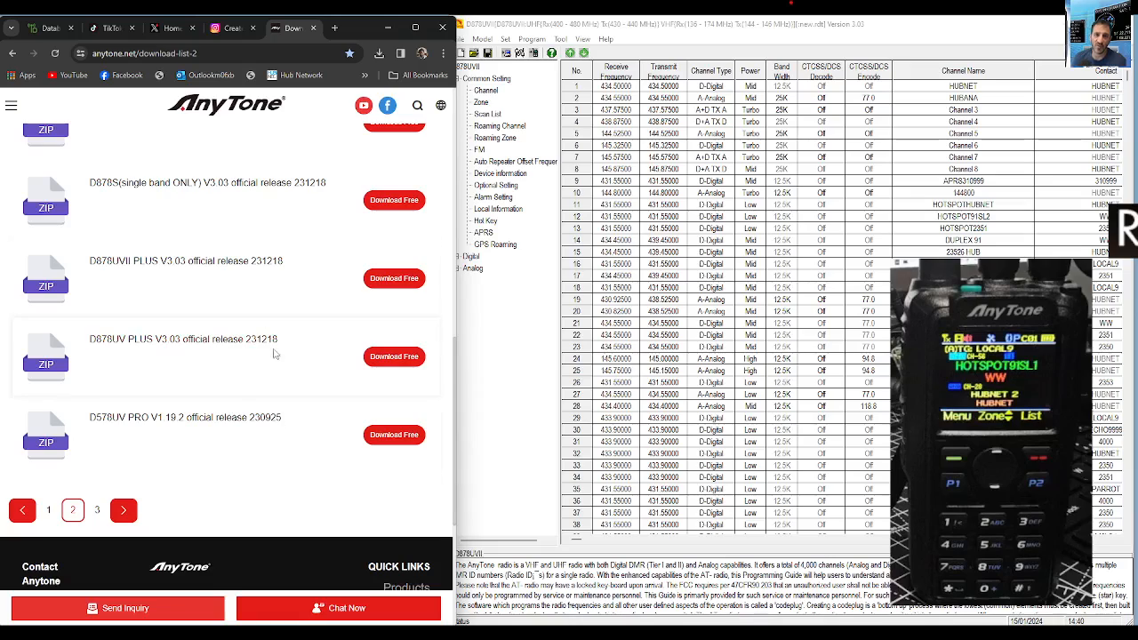
pyautogui.scroll(2, 278, 364)
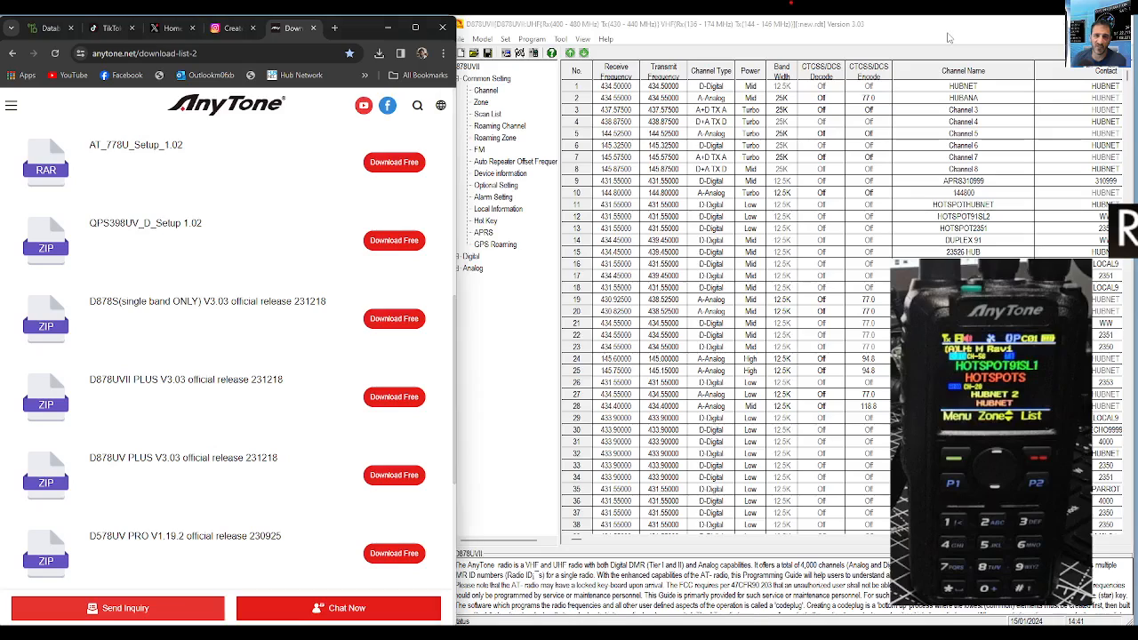
# - Resize the D878UVII programming software window beside the browser to show more of the channel table
pyautogui.click(496, 185)
pyautogui.moveTo(456, 104); pyautogui.dragTo(229, 110)
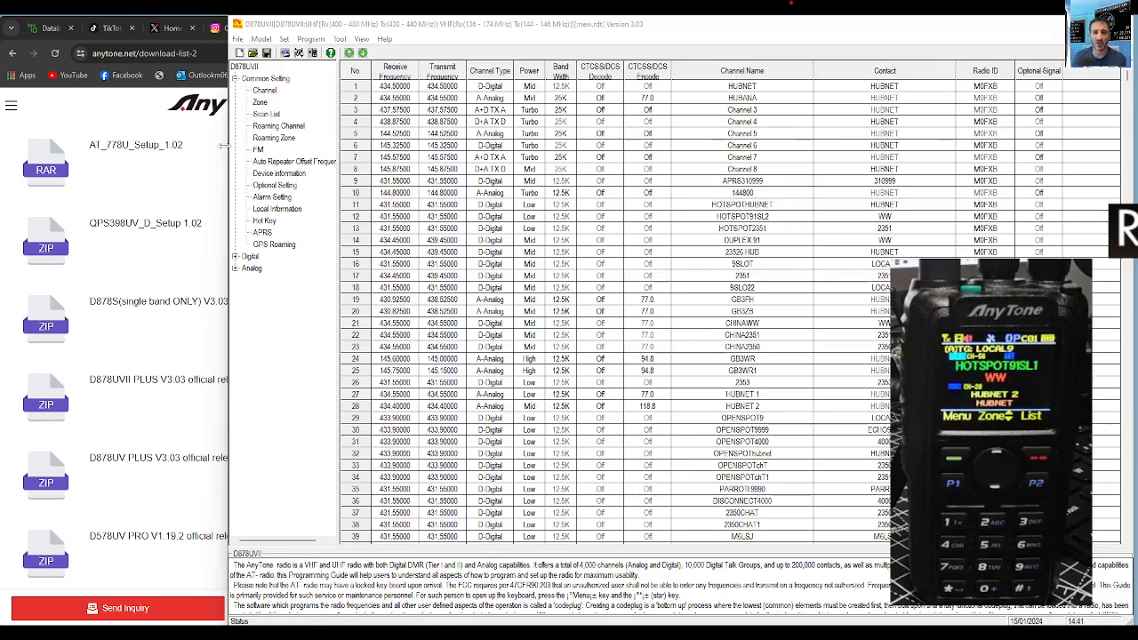
pyautogui.moveTo(223, 145); pyautogui.dragTo(367, 147)
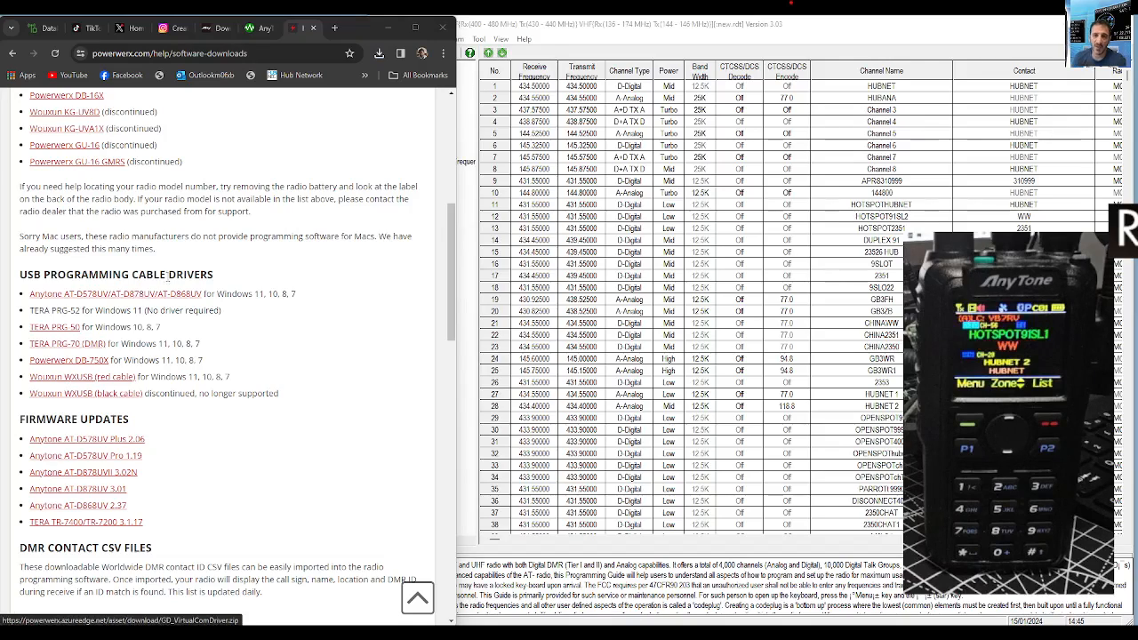
# - Open the downloaded GD_VirtualComDriver.zip archive and dismiss the WinRAR purchase reminder
pyautogui.click(380, 54)
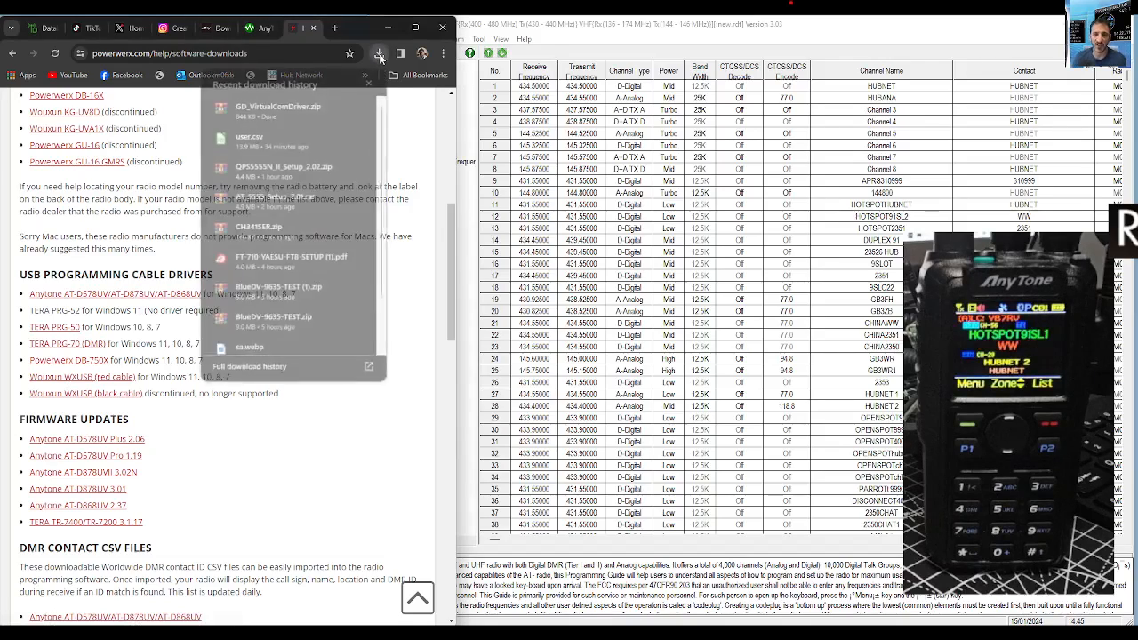
pyautogui.click(280, 105)
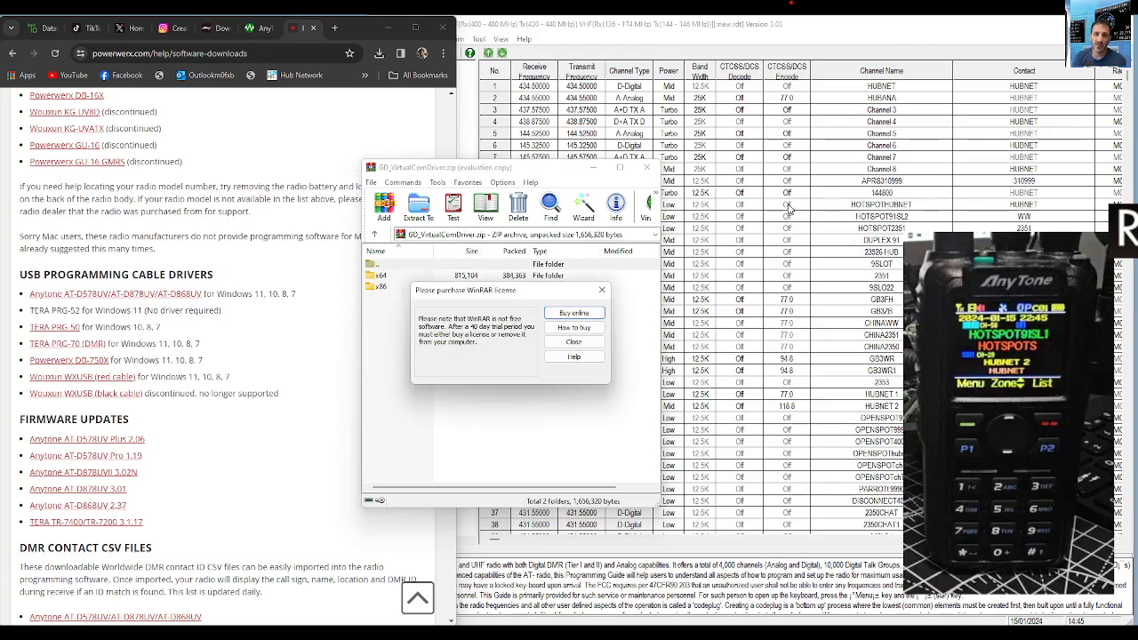
pyautogui.click(602, 291)
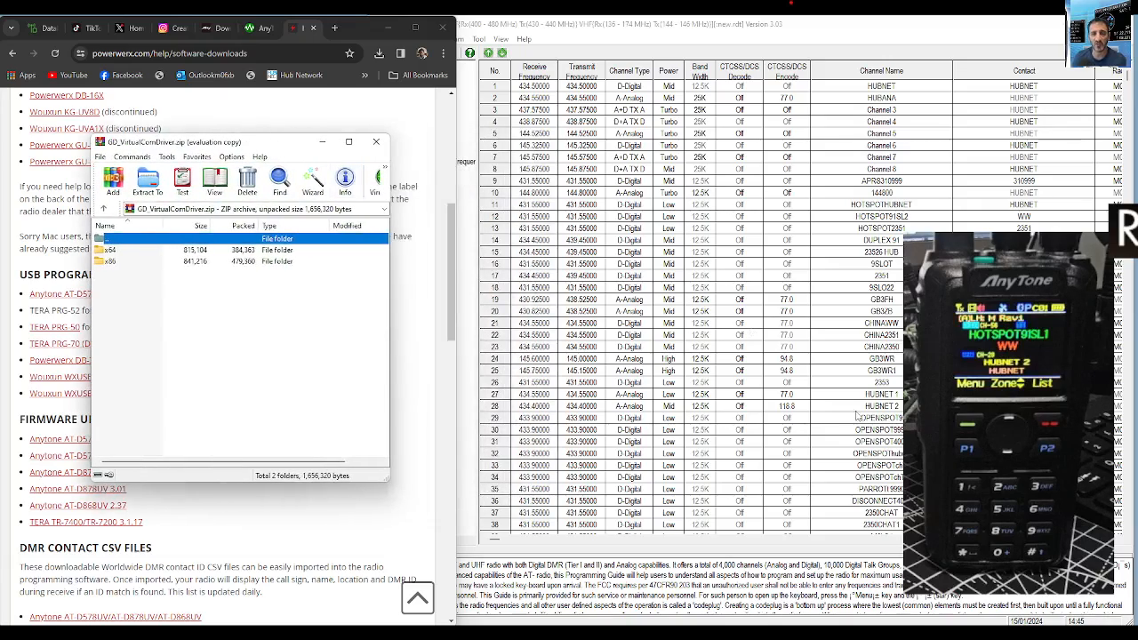
pyautogui.click(822, 393)
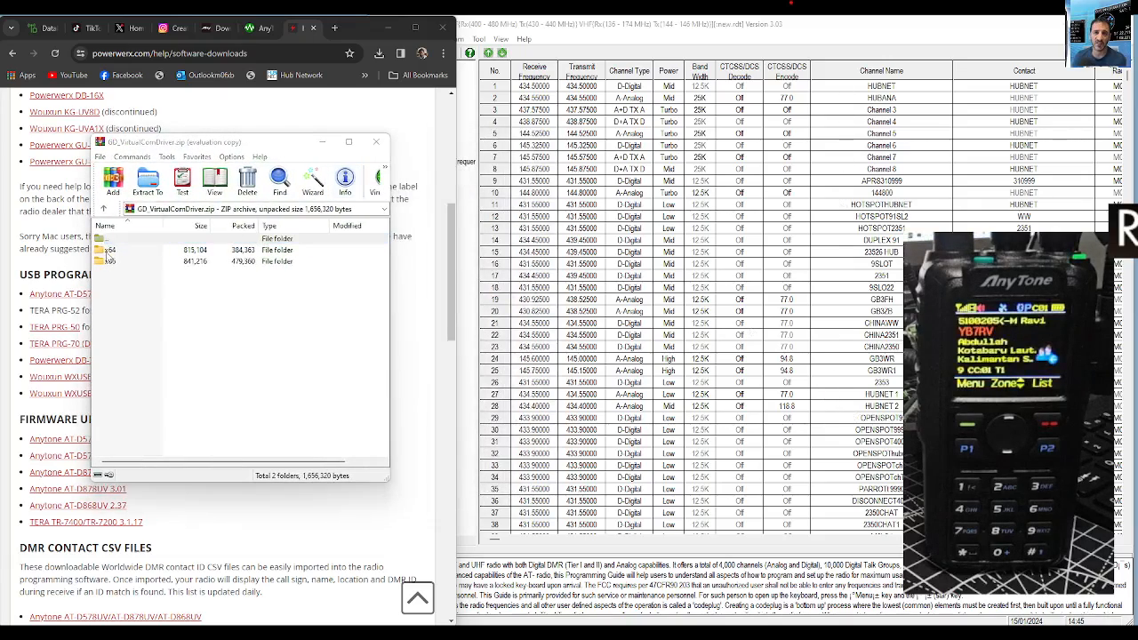
# - Try to install the GD32 virtual com driver with USB Virtual Com Port Driver.exe from the x64 folder, and exit the installer
pyautogui.doubleClick(106, 252)
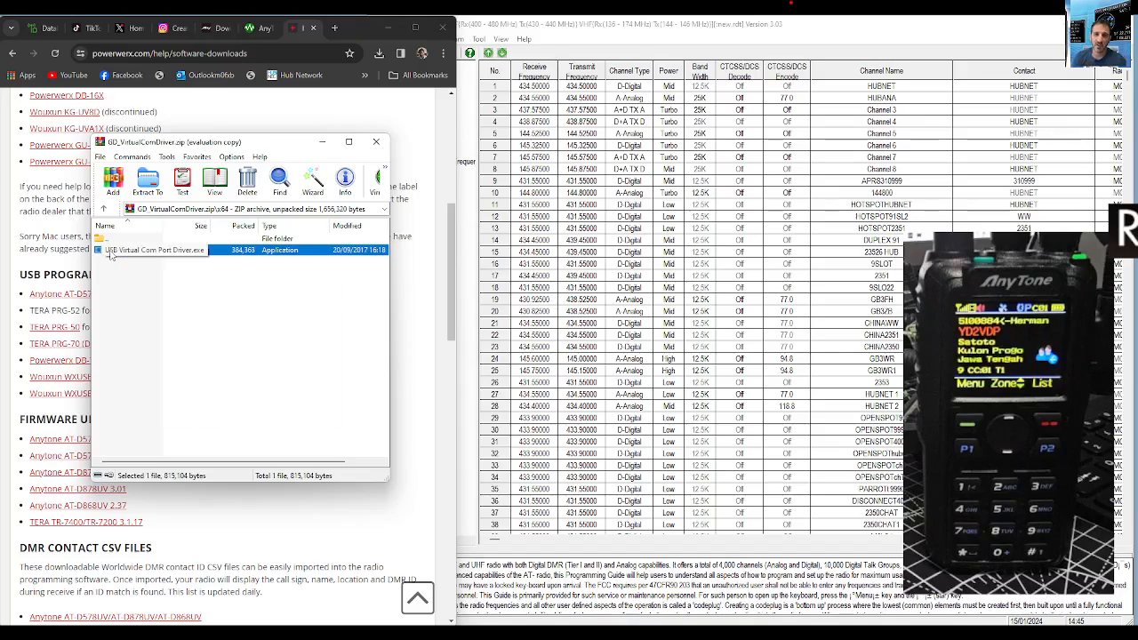
pyautogui.doubleClick(110, 252)
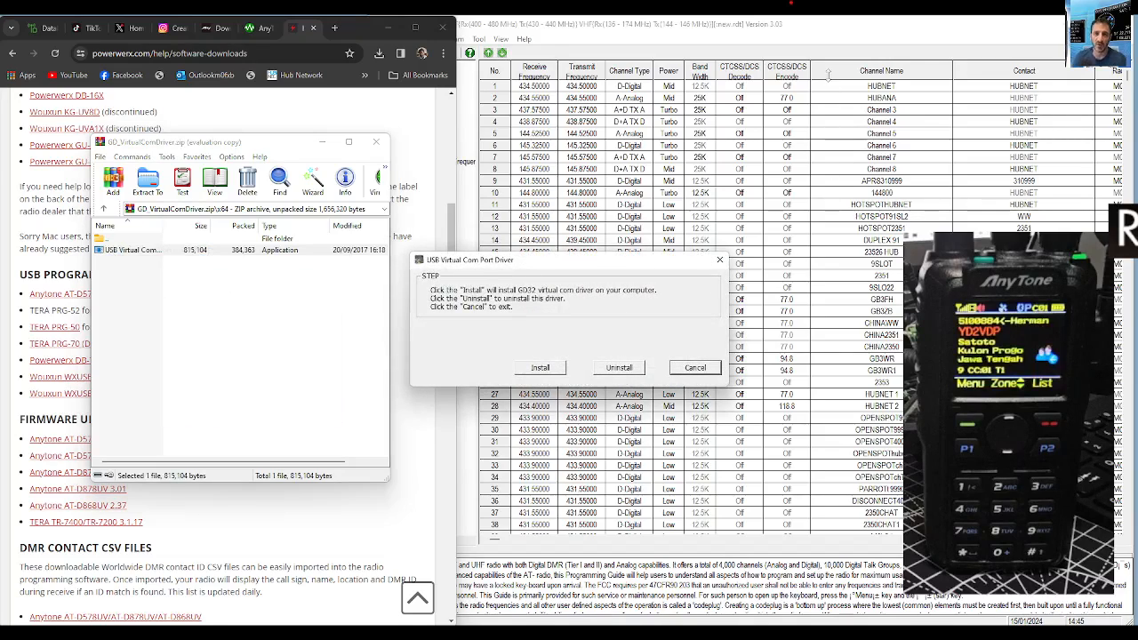
pyautogui.moveTo(569, 267); pyautogui.dragTo(290, 244)
pyautogui.click(262, 349)
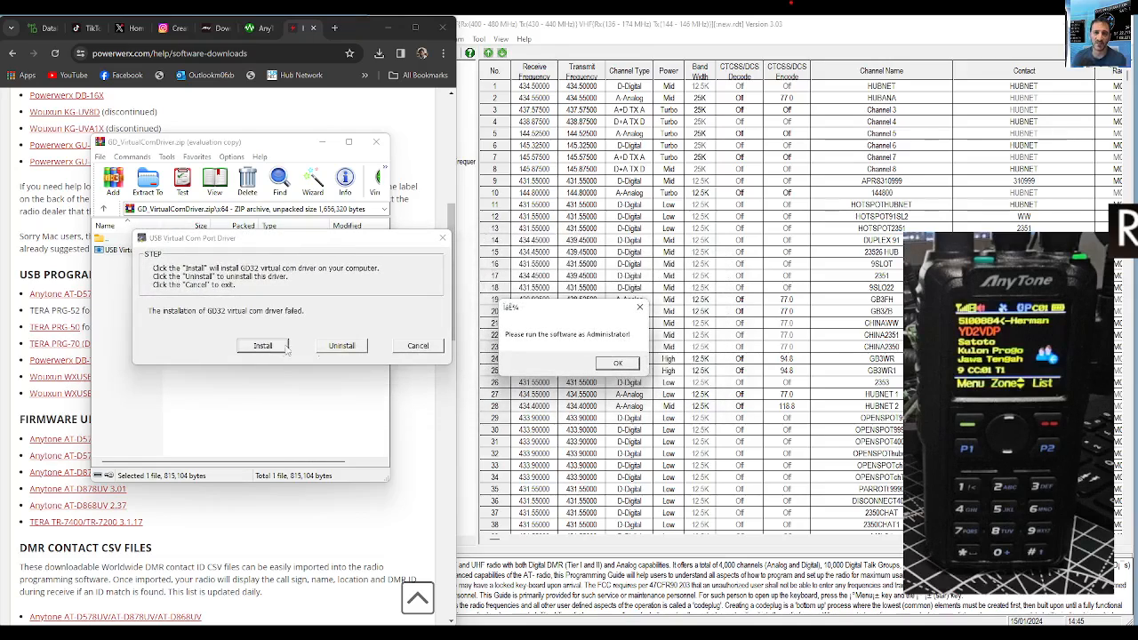
pyautogui.moveTo(573, 316); pyautogui.dragTo(364, 290)
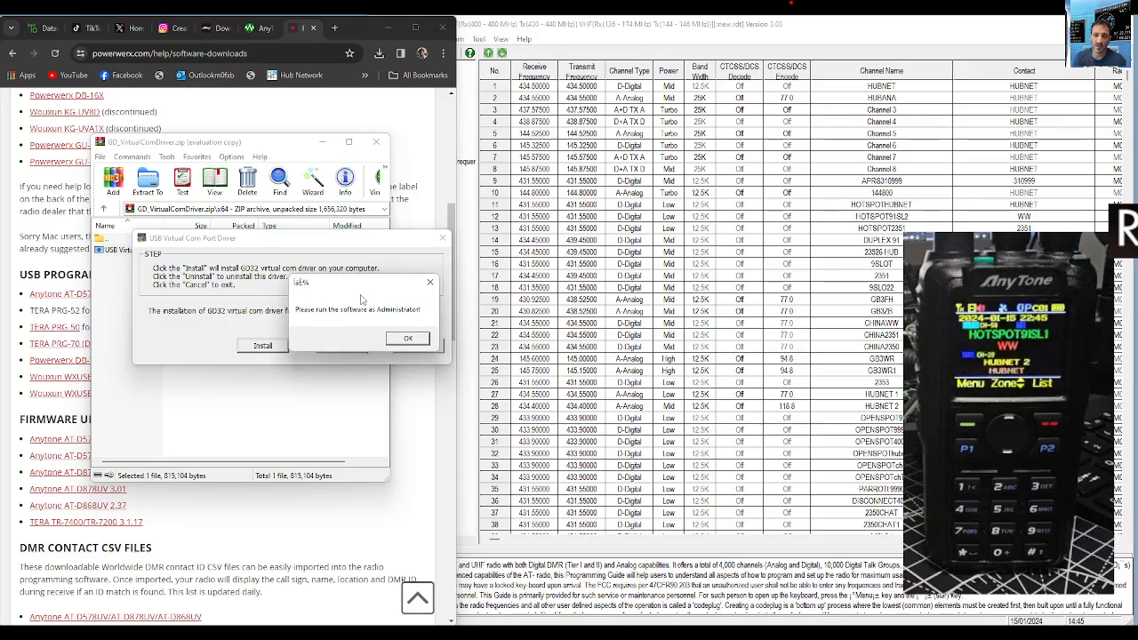
pyautogui.click(408, 340)
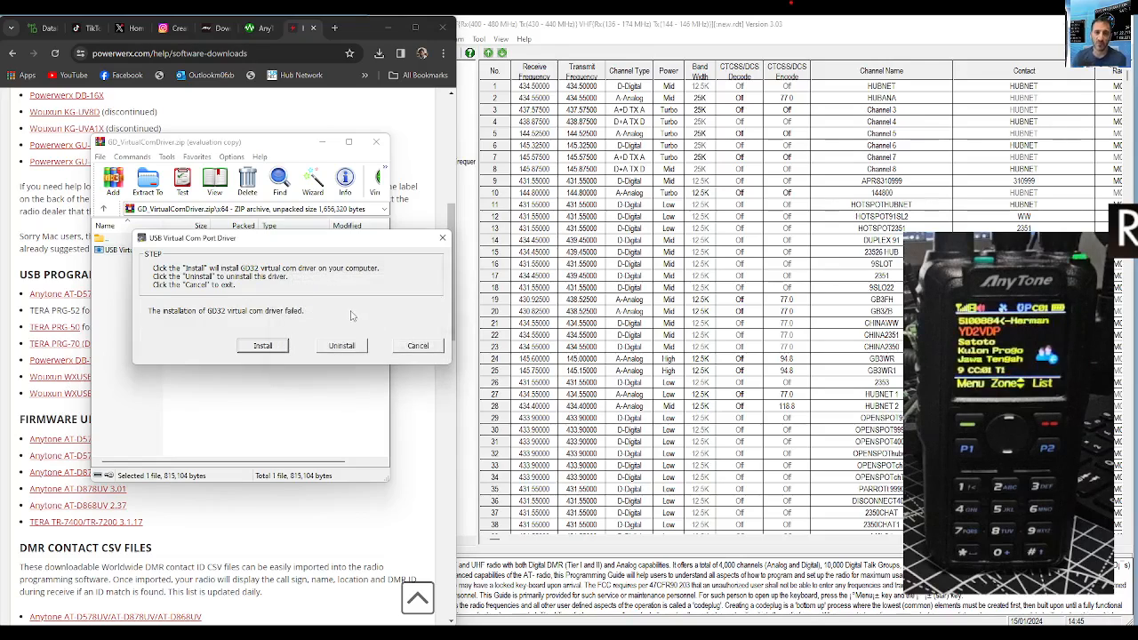
pyautogui.click(418, 346)
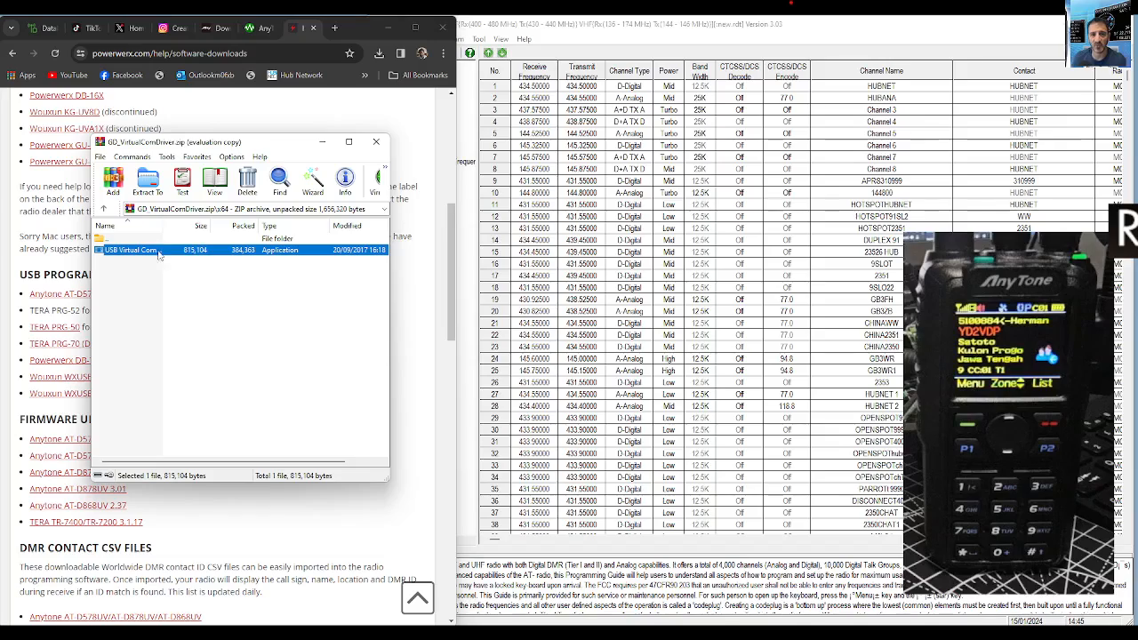
# - Check the available actions for the driver executable and close the GD_VirtualComDriver.zip archive
pyautogui.rightClick(160, 255)
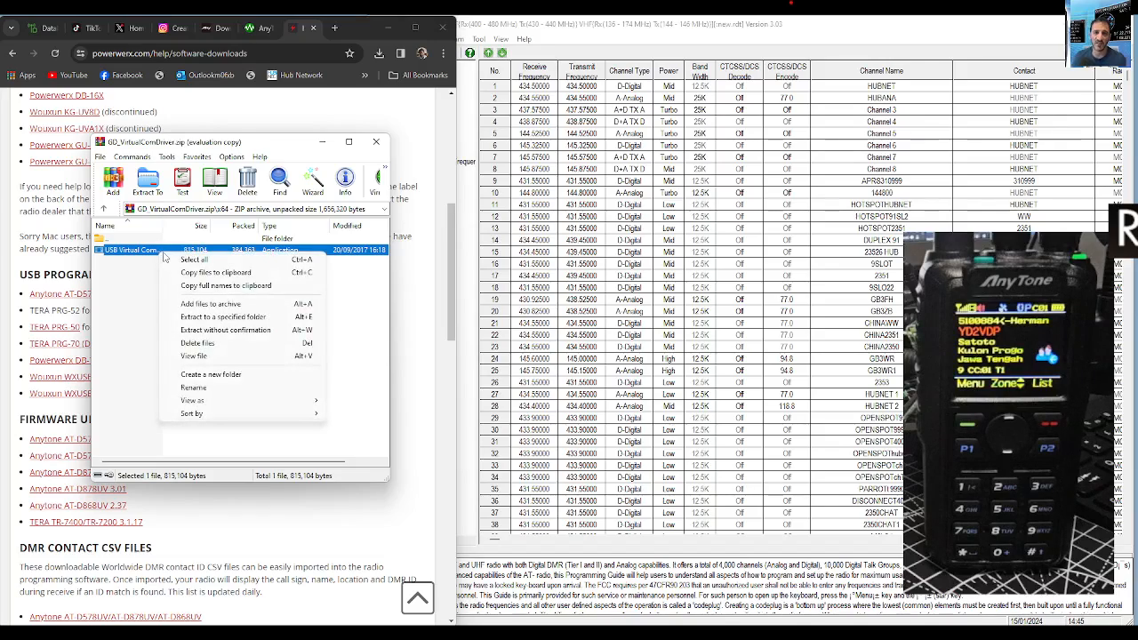
pyautogui.click(148, 272)
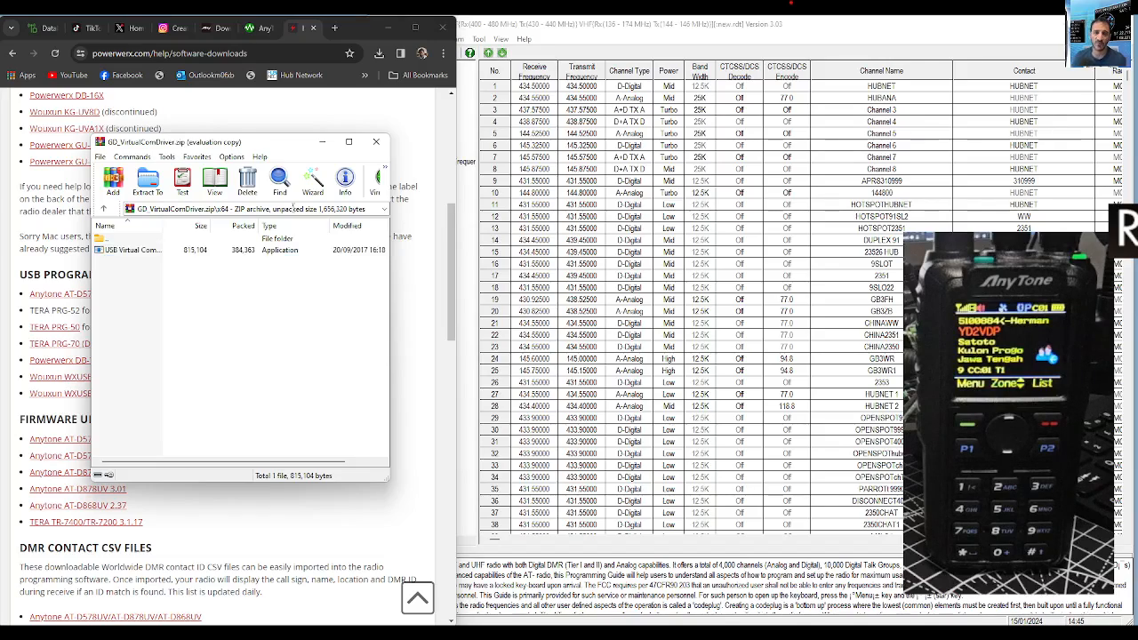
pyautogui.click(376, 141)
pyautogui.click(843, 348)
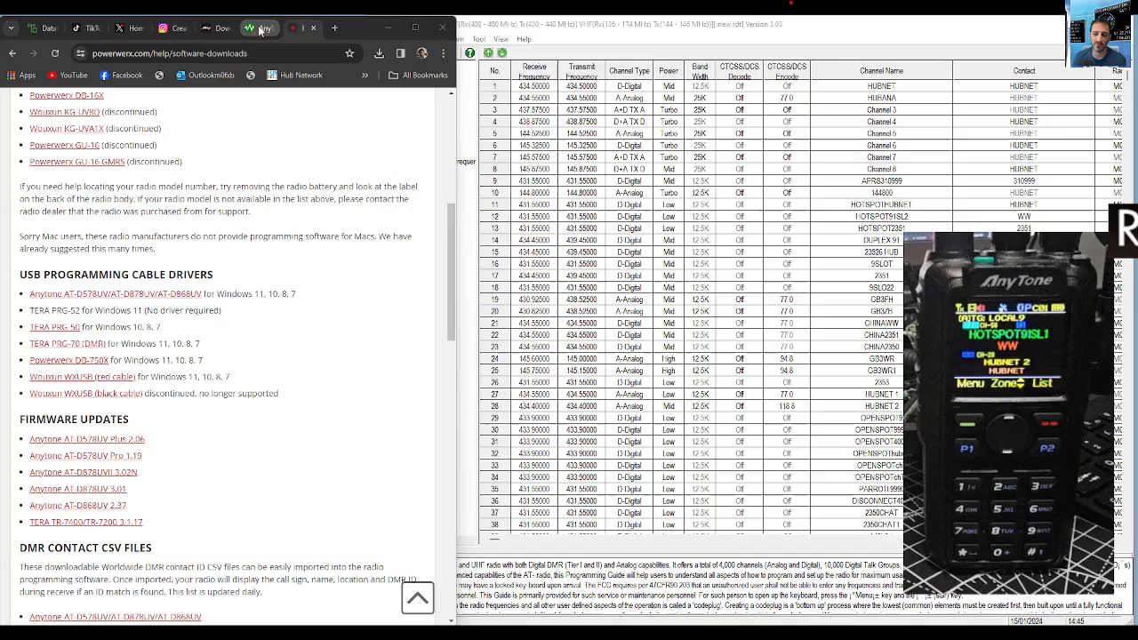
# - Switch to the RadioID raw database dumps page and review the downloadable files, including user.csv
pyautogui.click(51, 29)
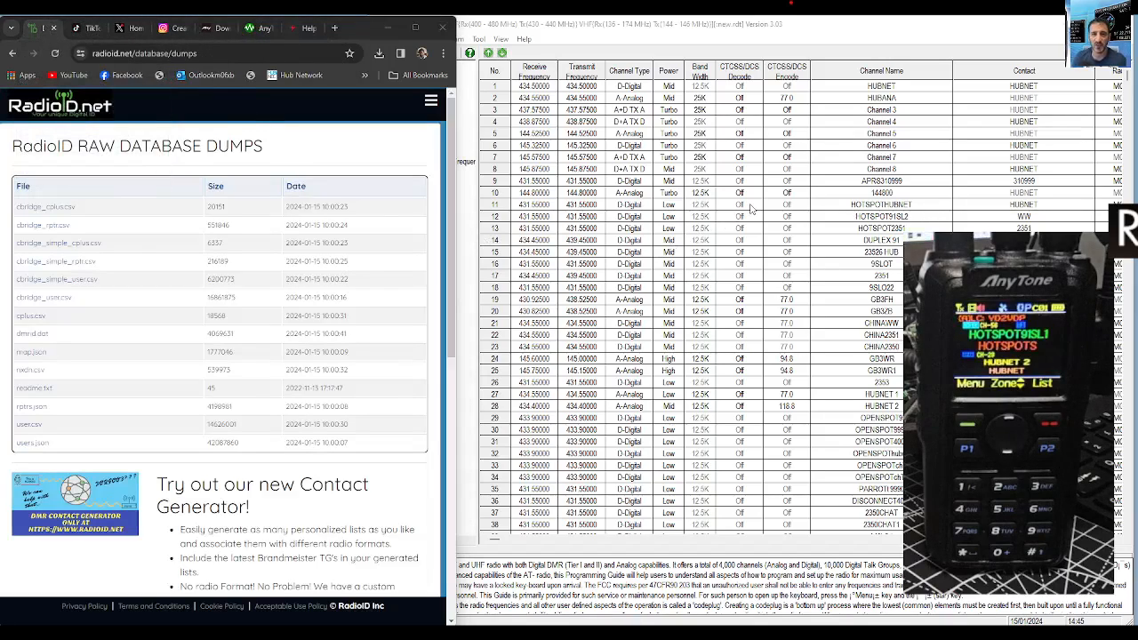
pyautogui.scroll(-3, 115, 170)
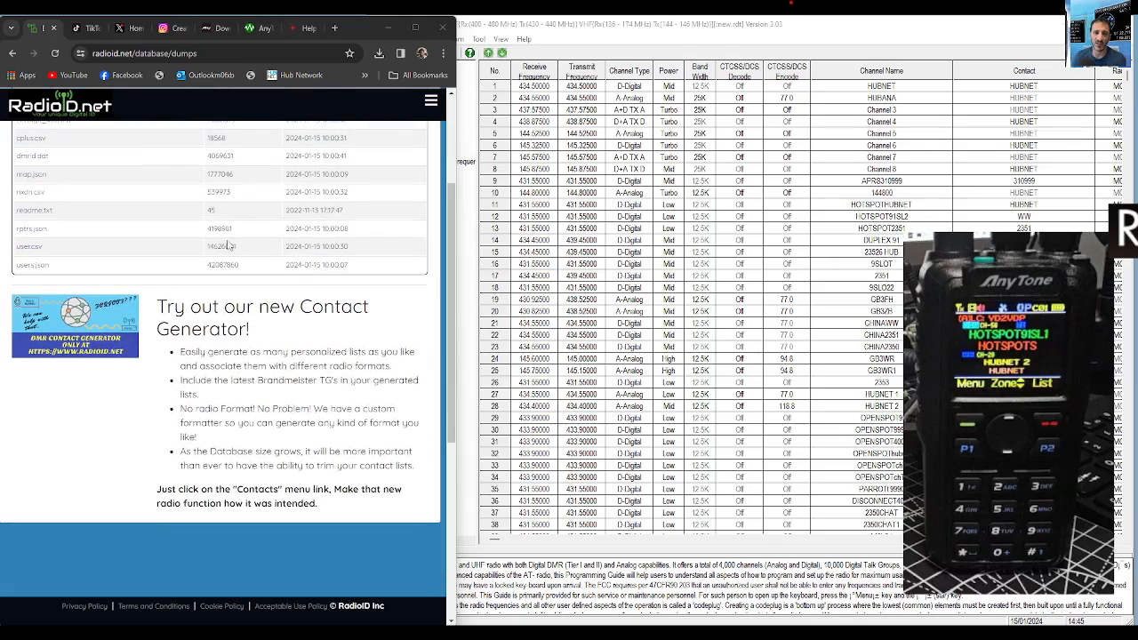
pyautogui.scroll(3, 115, 171)
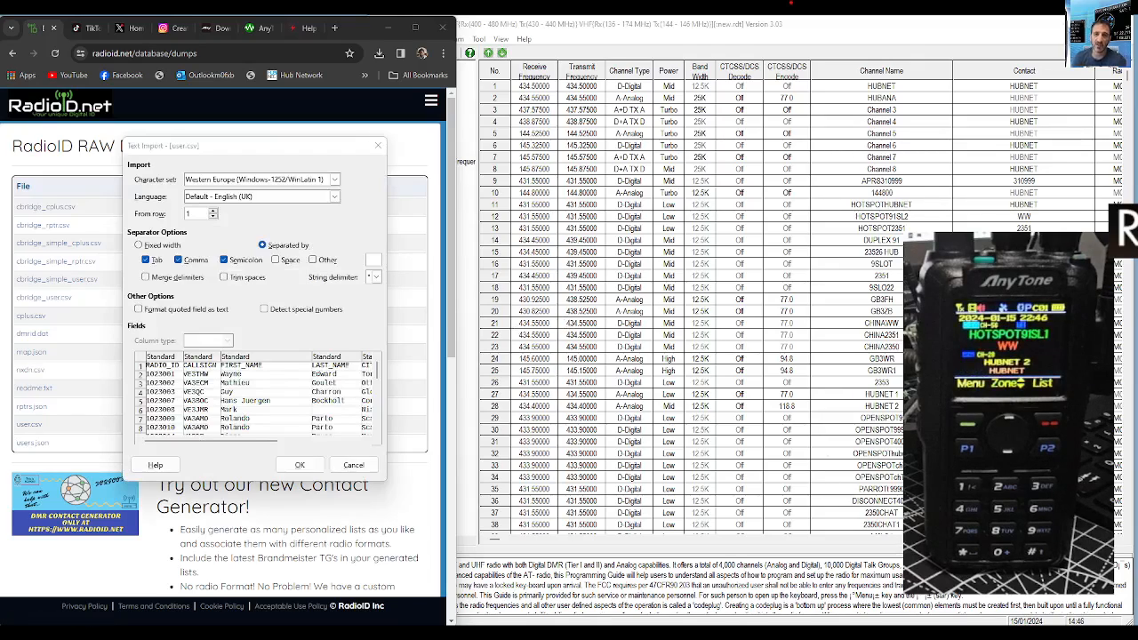
# - Open the previously downloaded user.csv from the download history into the Text Import dialog
pyautogui.click(379, 54)
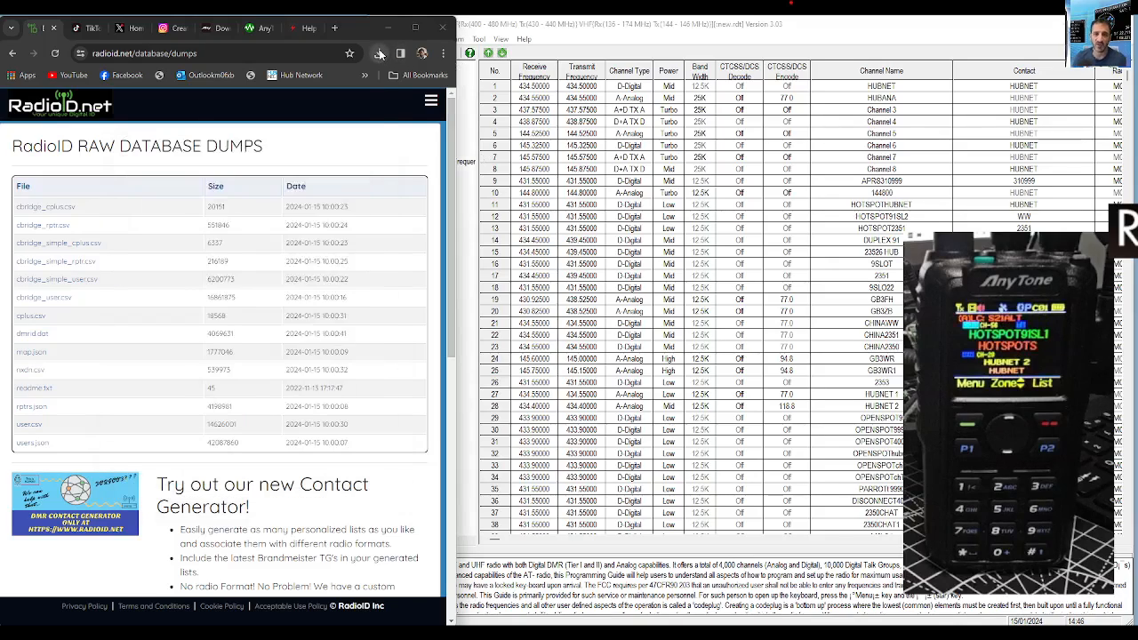
pyautogui.click(174, 162)
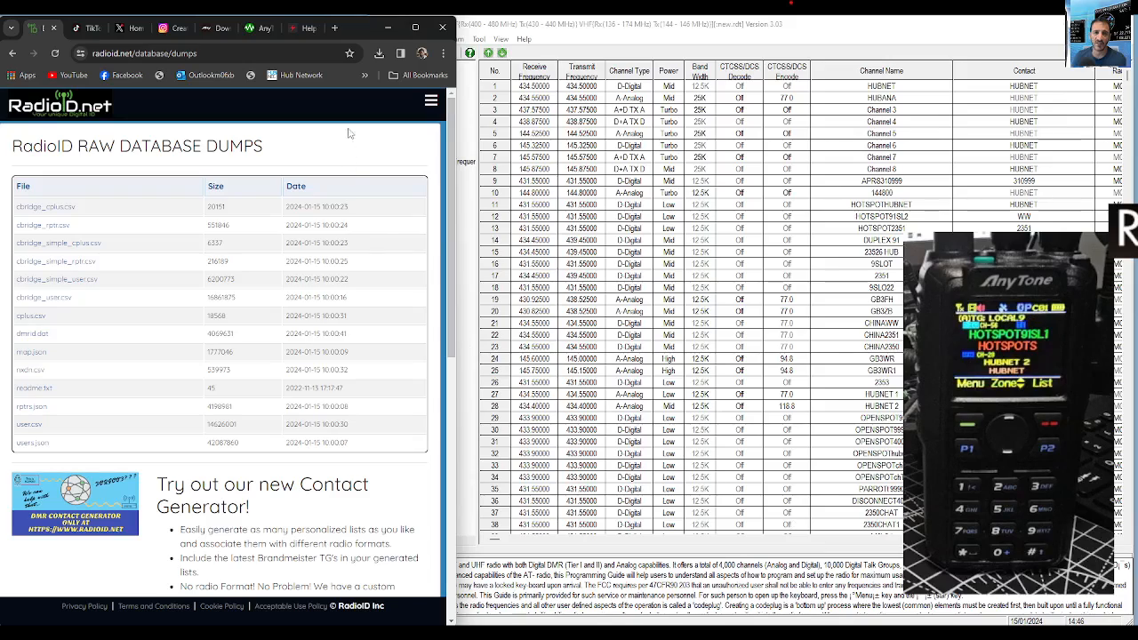
pyautogui.click(378, 54)
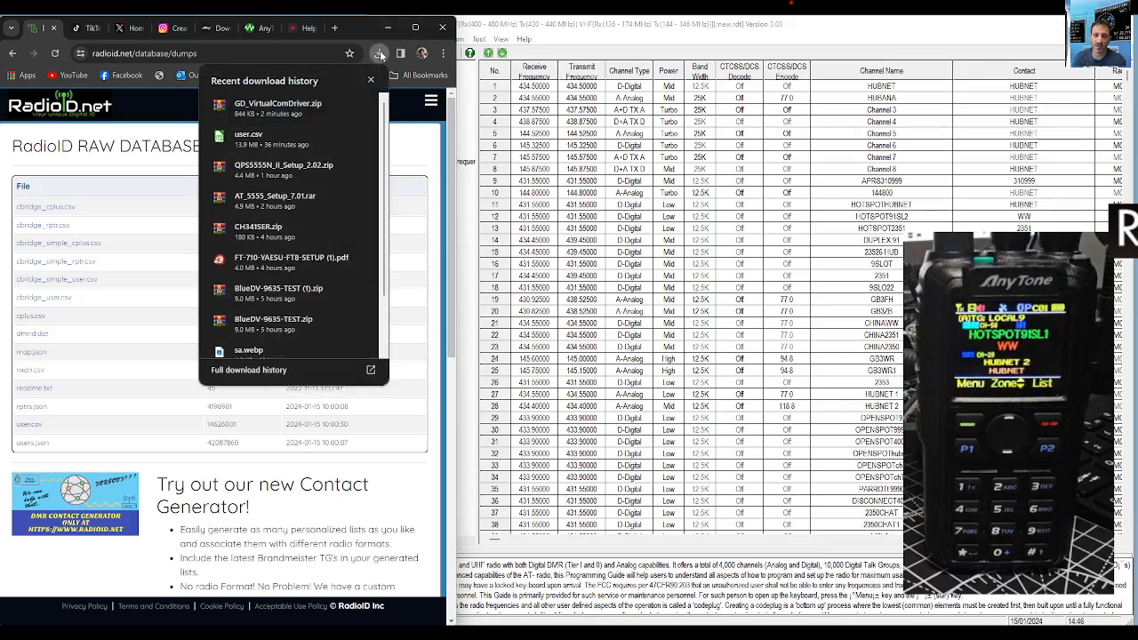
pyautogui.click(266, 140)
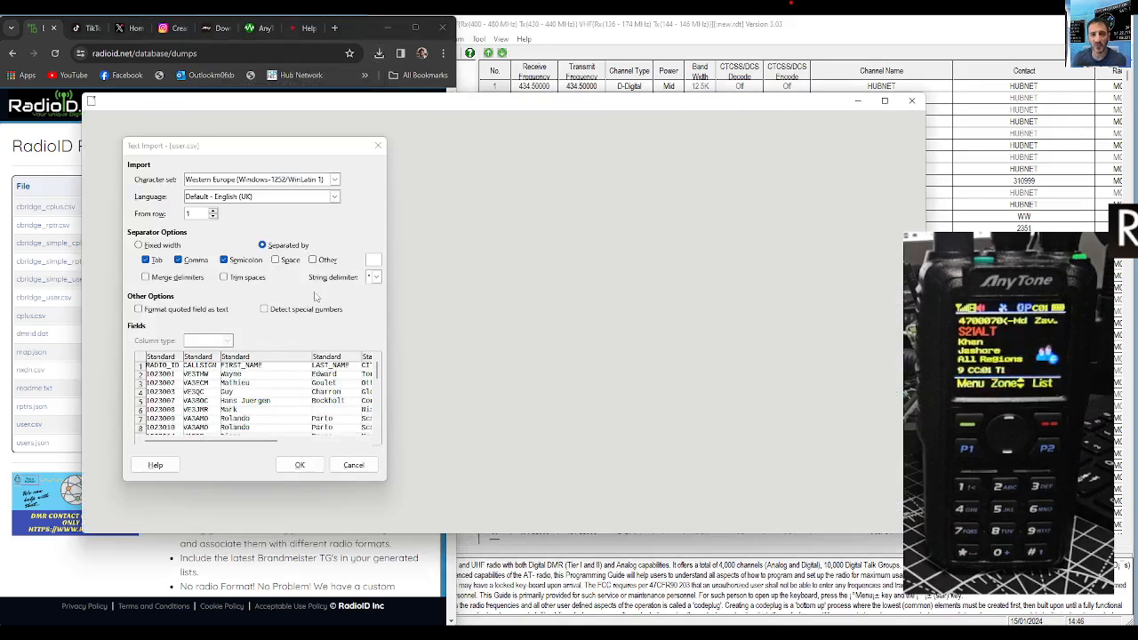
# - Look through the contact records of user.csv in the Text Import preview and dismiss the dialog without importing
pyautogui.scroll(-5, 245, 393)
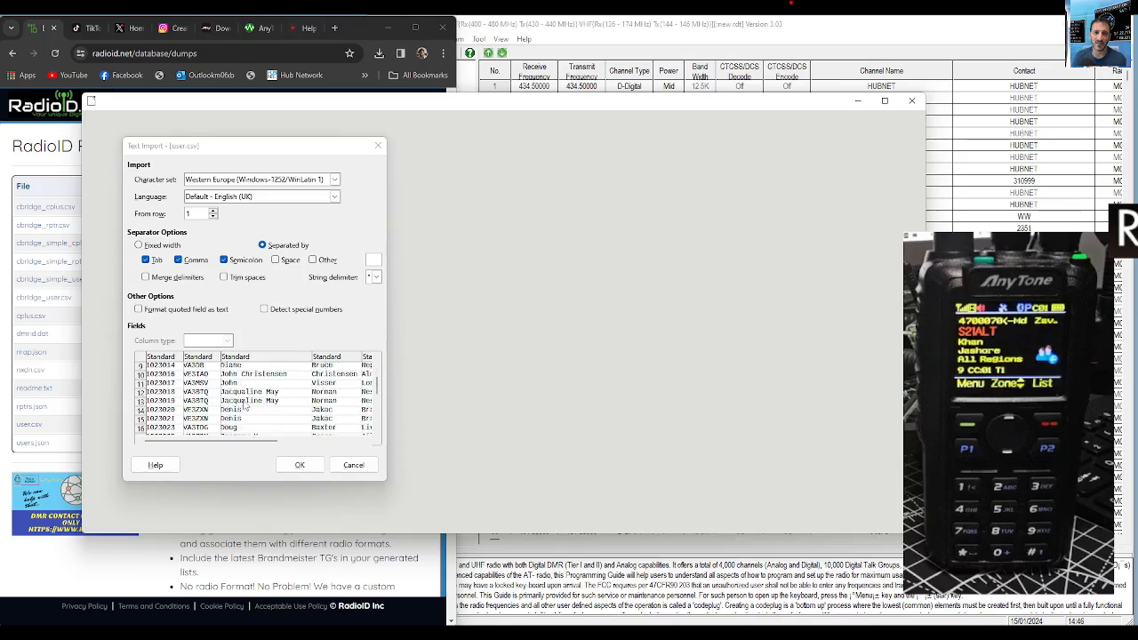
pyautogui.scroll(-10, 245, 404)
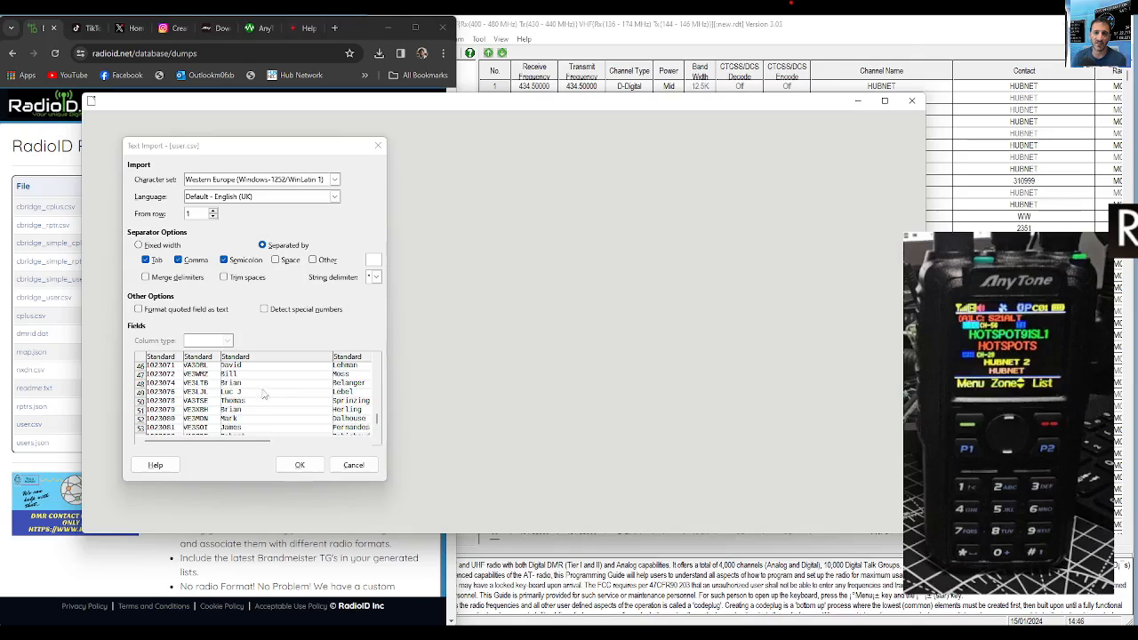
pyautogui.scroll(-3, 257, 396)
pyautogui.scroll(-6, 276, 388)
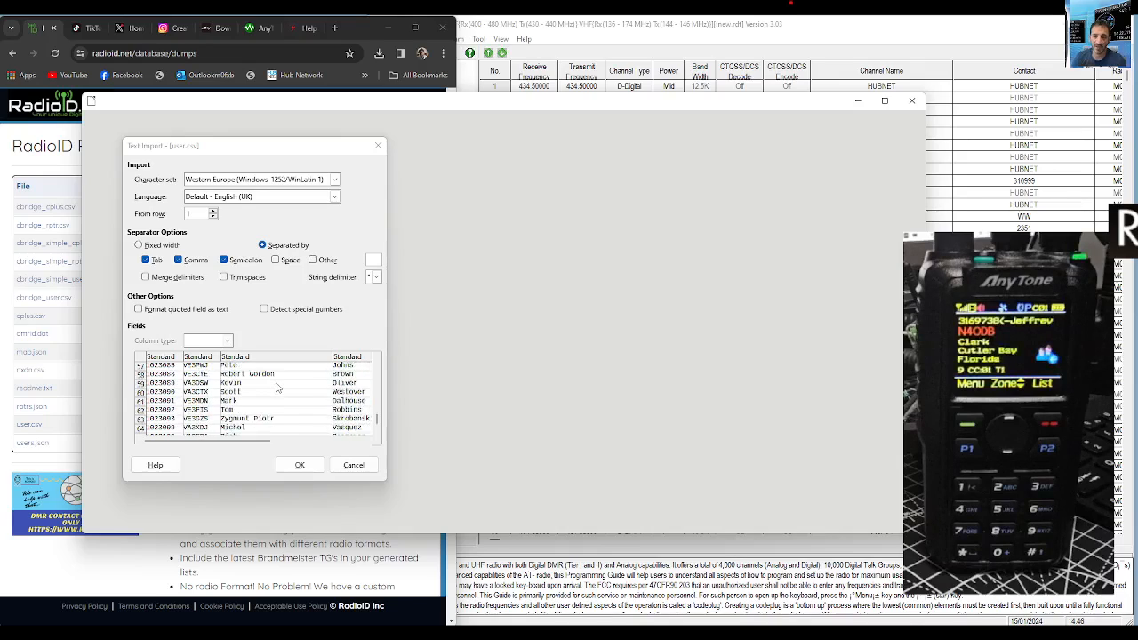
pyautogui.scroll(-2, 285, 389)
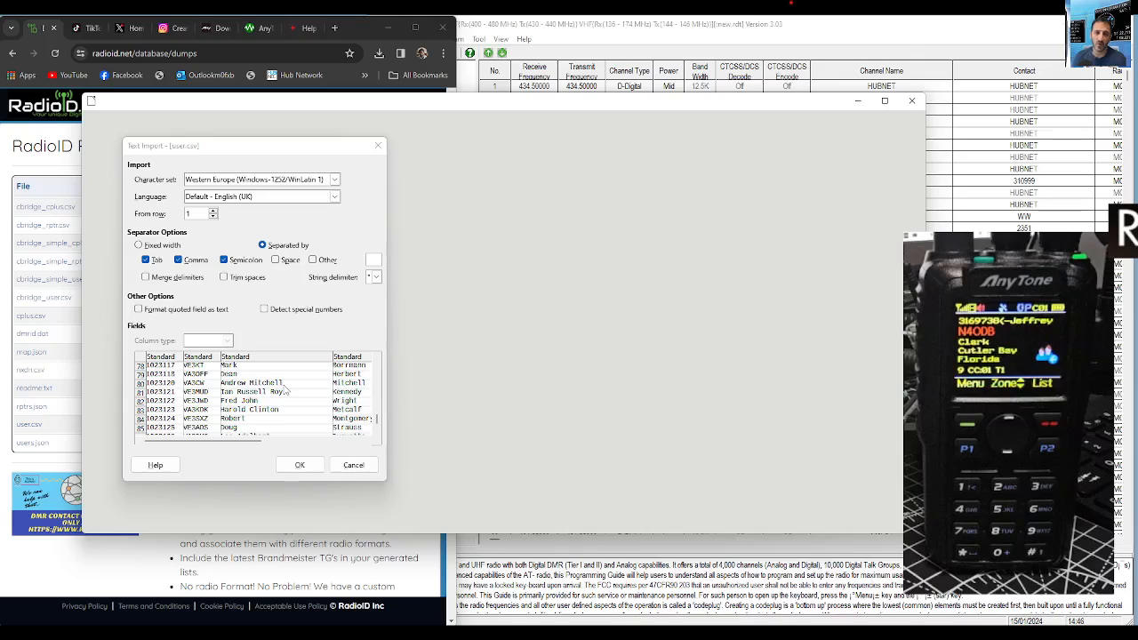
pyautogui.moveTo(255, 443); pyautogui.dragTo(223, 443)
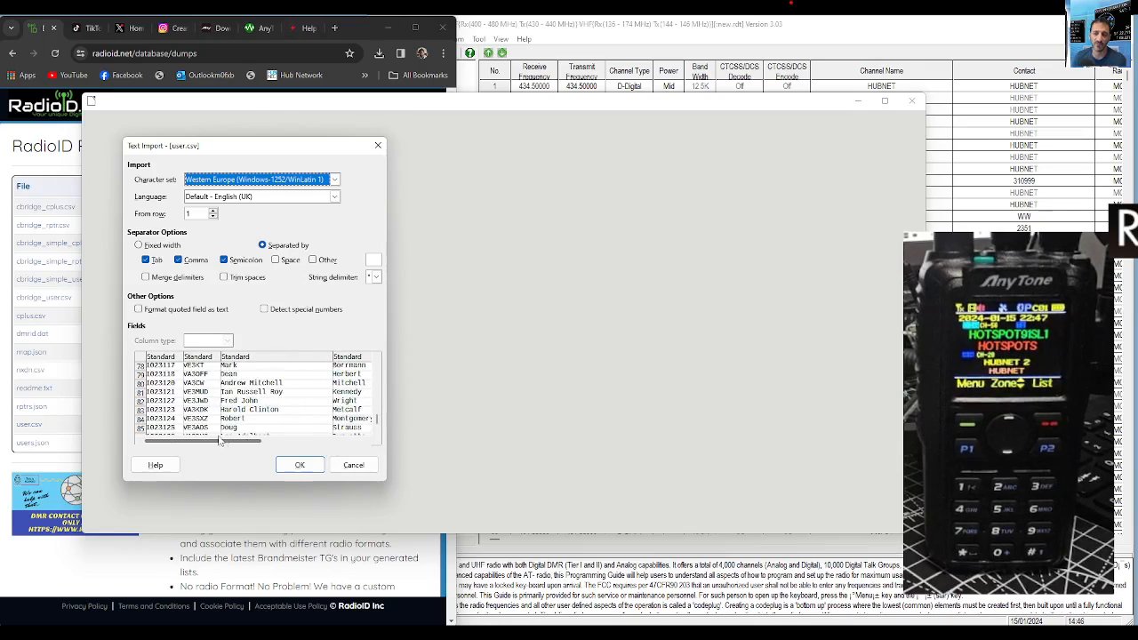
pyautogui.click(379, 146)
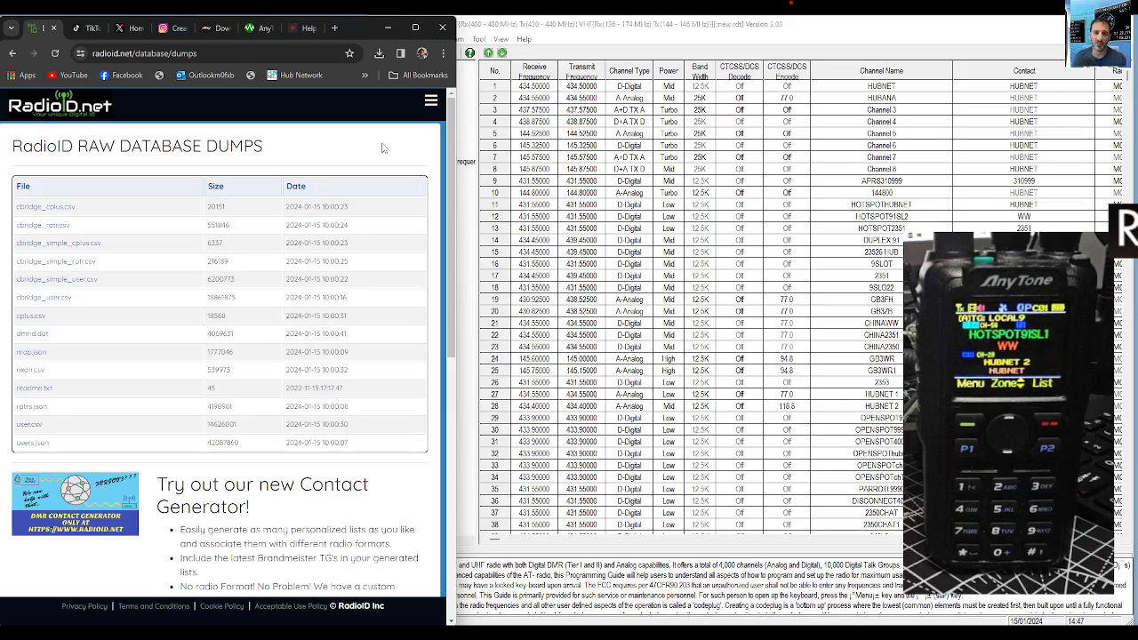
# - Switch to the D878UVII programming software, widen its window, and open the COM port communication setting
pyautogui.click(464, 207)
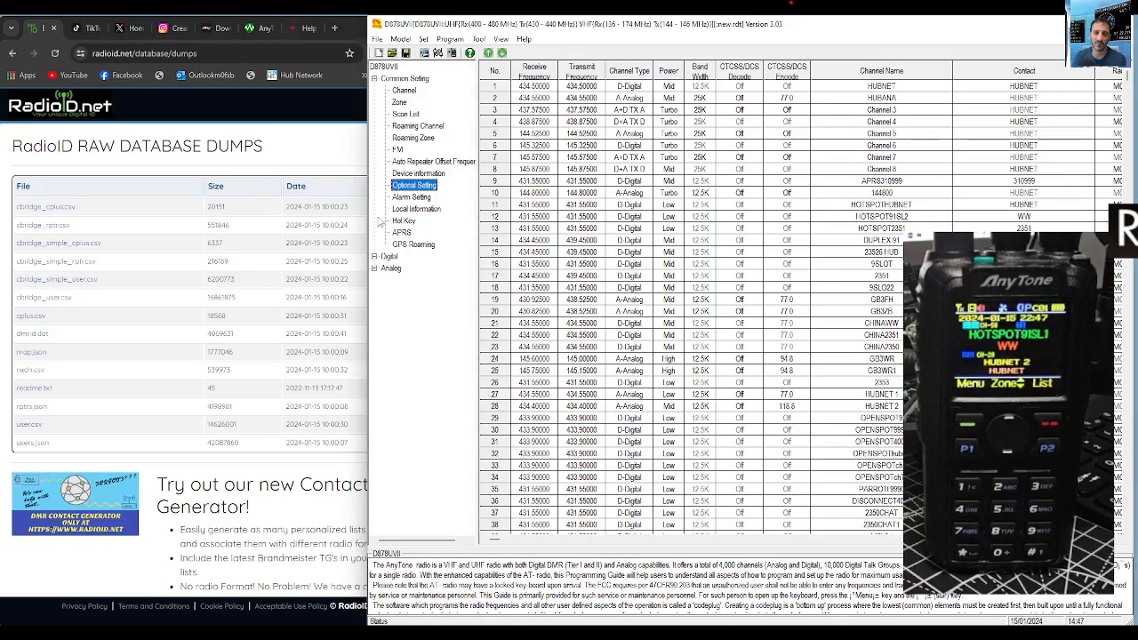
pyautogui.moveTo(370, 222); pyautogui.dragTo(149, 220)
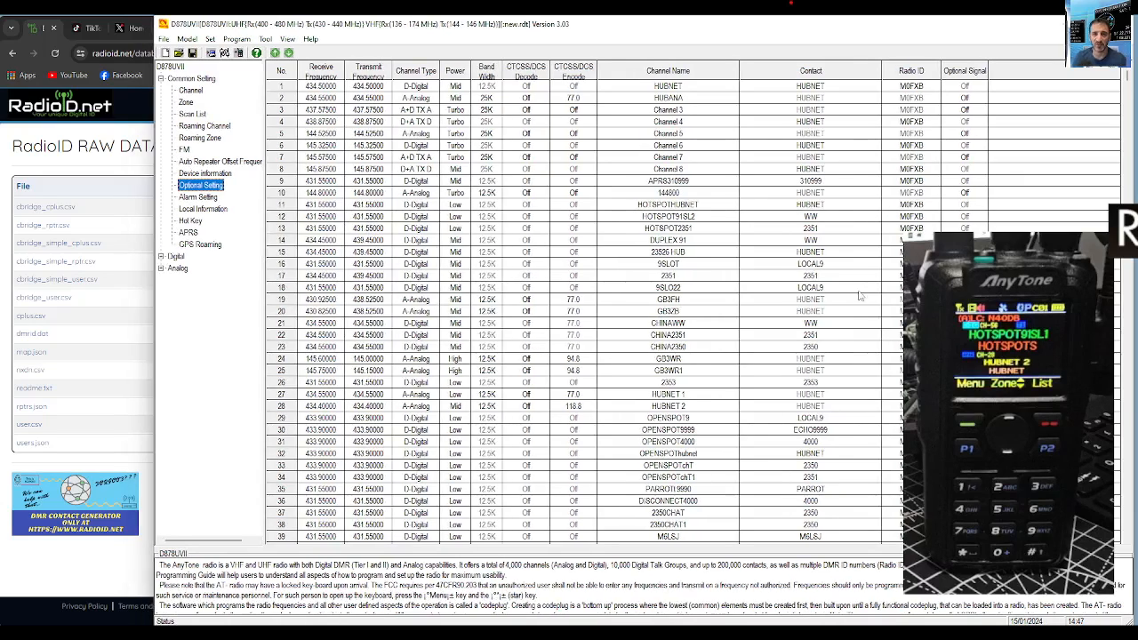
pyautogui.moveTo(903, 234); pyautogui.dragTo(984, 372)
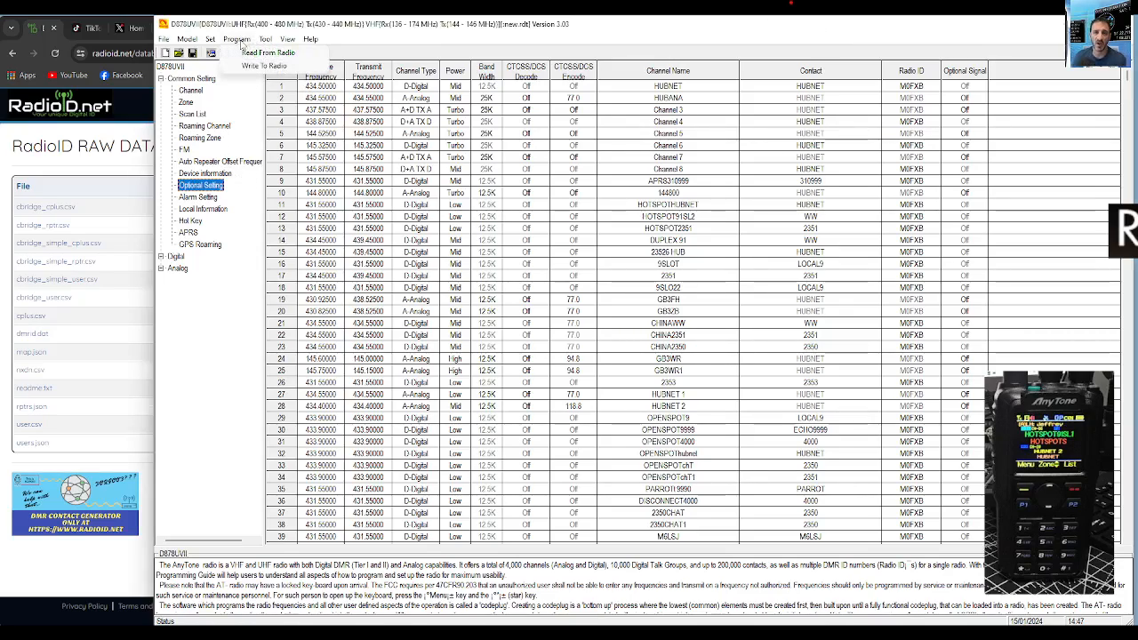
pyautogui.click(270, 40)
pyautogui.moveTo(211, 42)
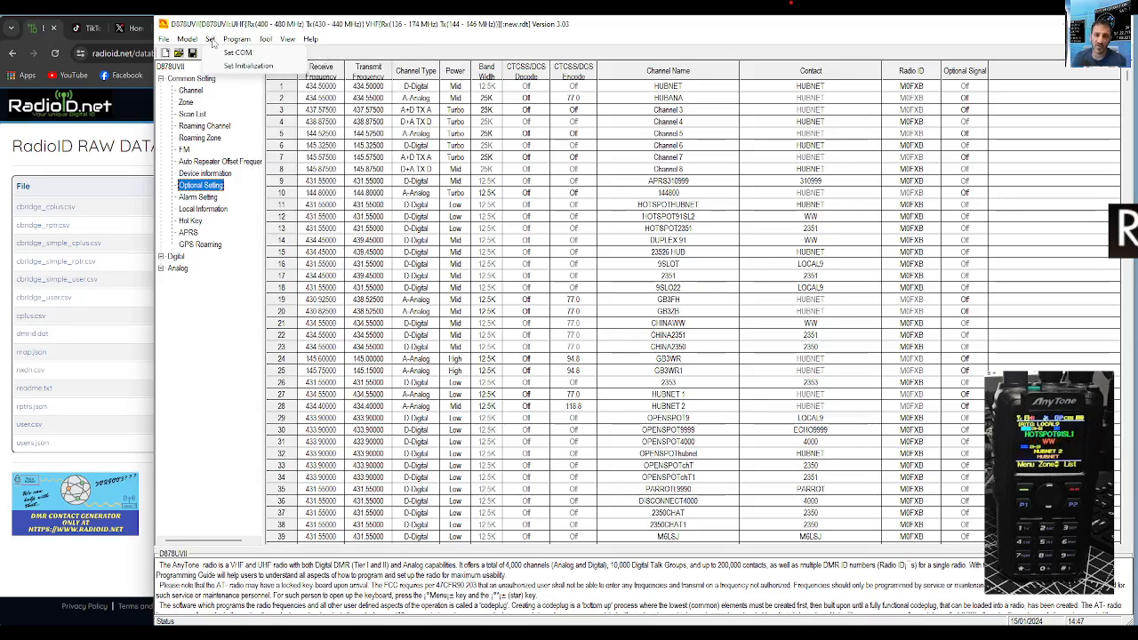
pyautogui.click(227, 52)
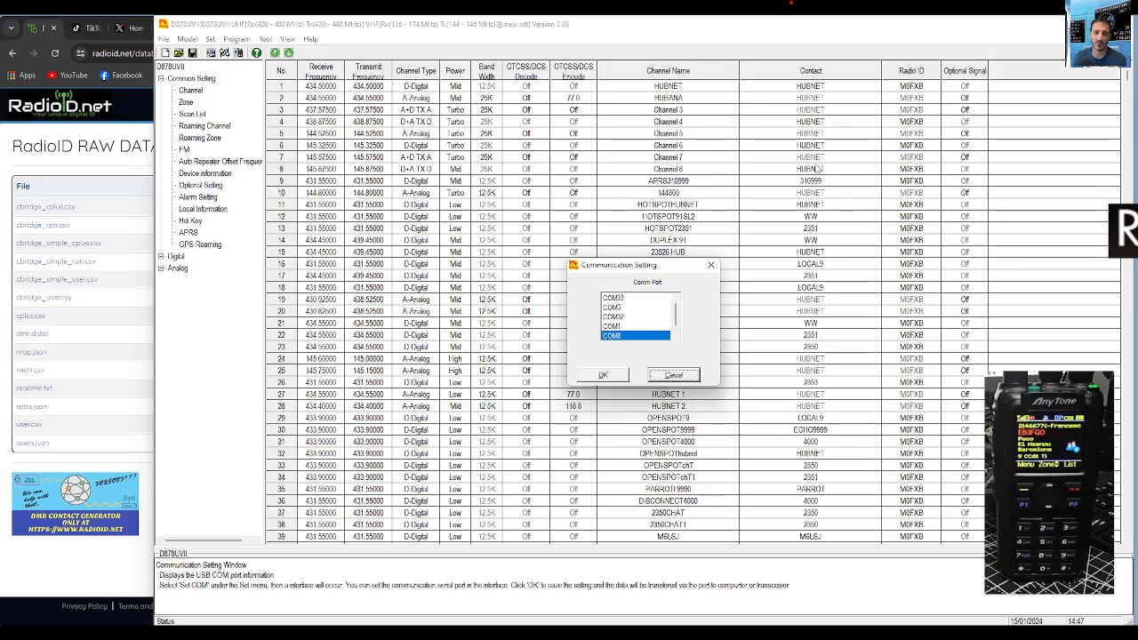
pyautogui.moveTo(633, 260); pyautogui.dragTo(315, 227)
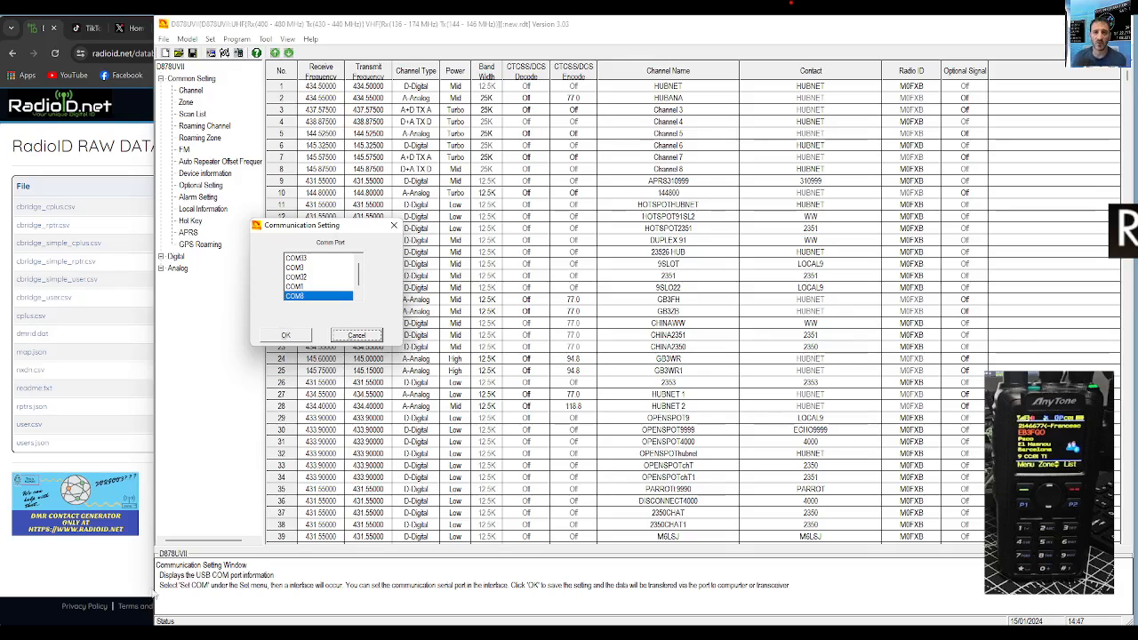
# - Check the USB Serial Device's port in Device Manager's Ports (COM & LPT) list and confirm COM8 as the radio's communication port
pyautogui.rightClick(181, 612)
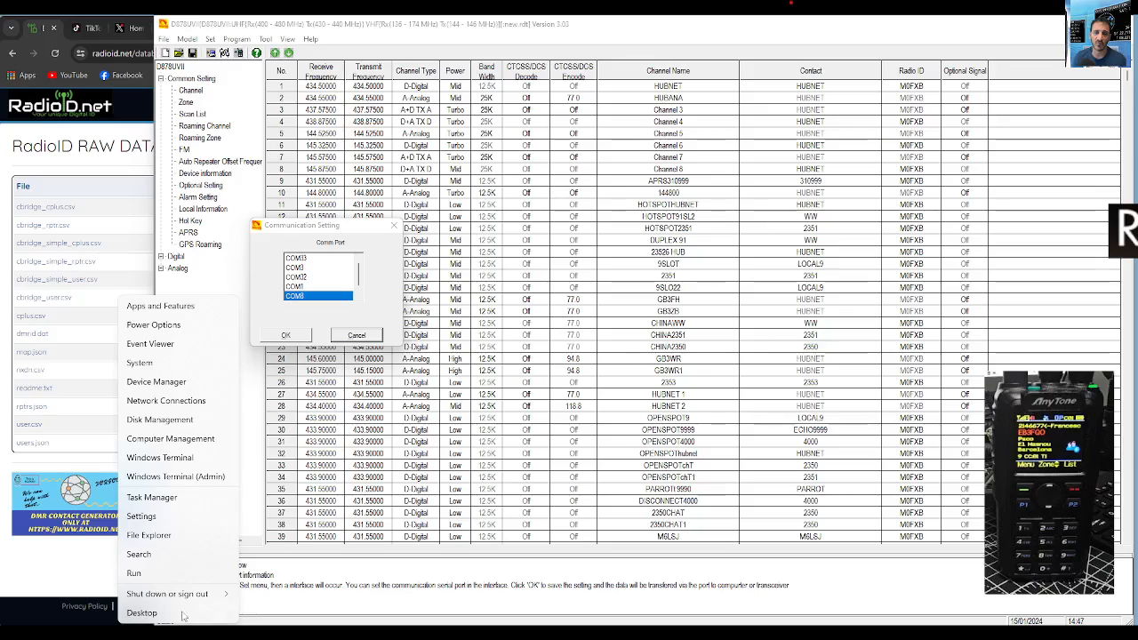
pyautogui.click(163, 388)
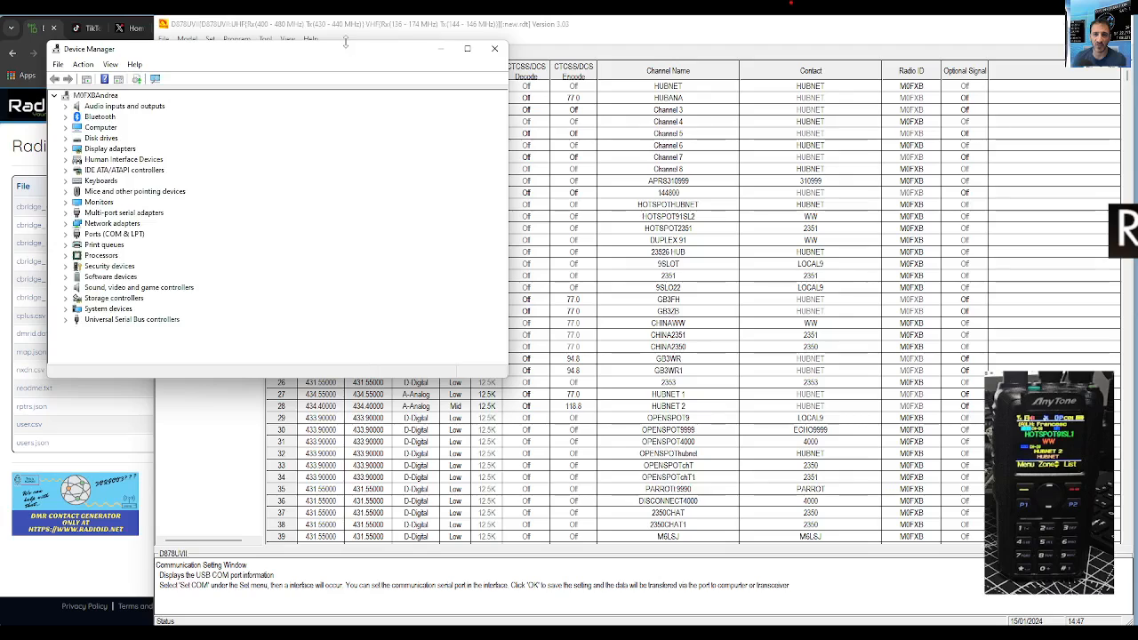
pyautogui.moveTo(348, 53); pyautogui.dragTo(232, 334)
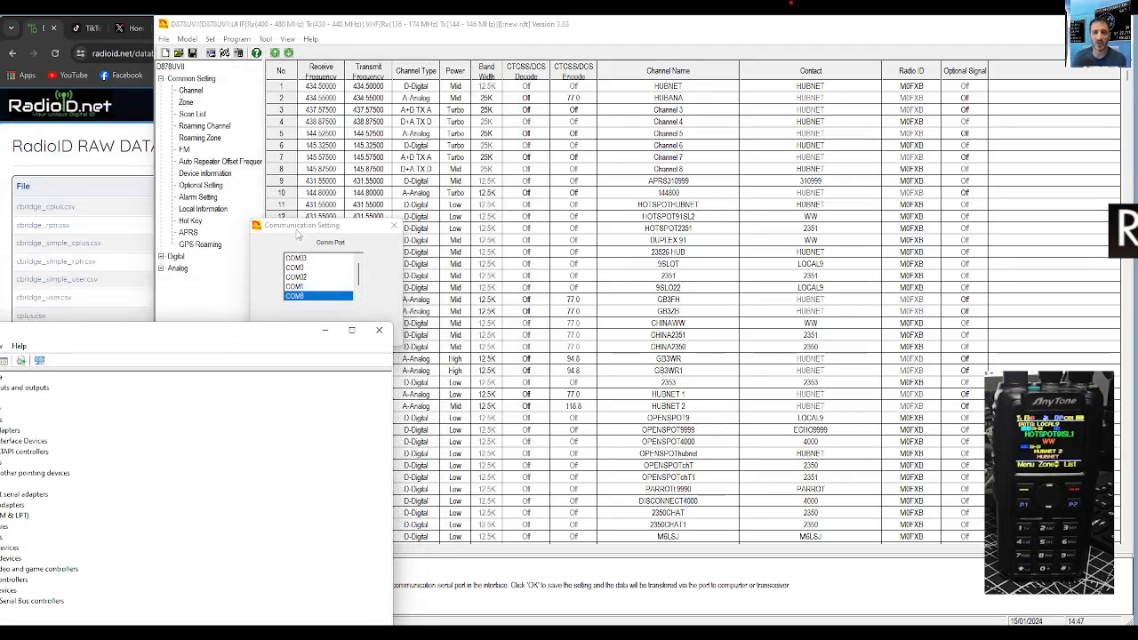
pyautogui.moveTo(300, 228); pyautogui.dragTo(318, 70)
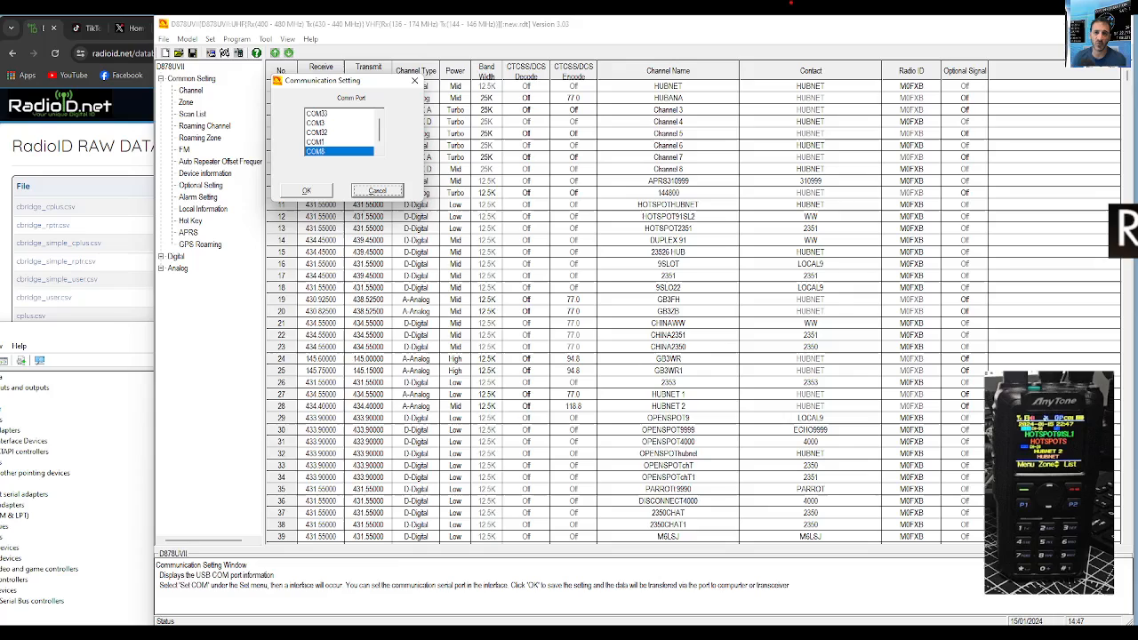
pyautogui.click(105, 426)
pyautogui.moveTo(148, 338); pyautogui.dragTo(265, 279)
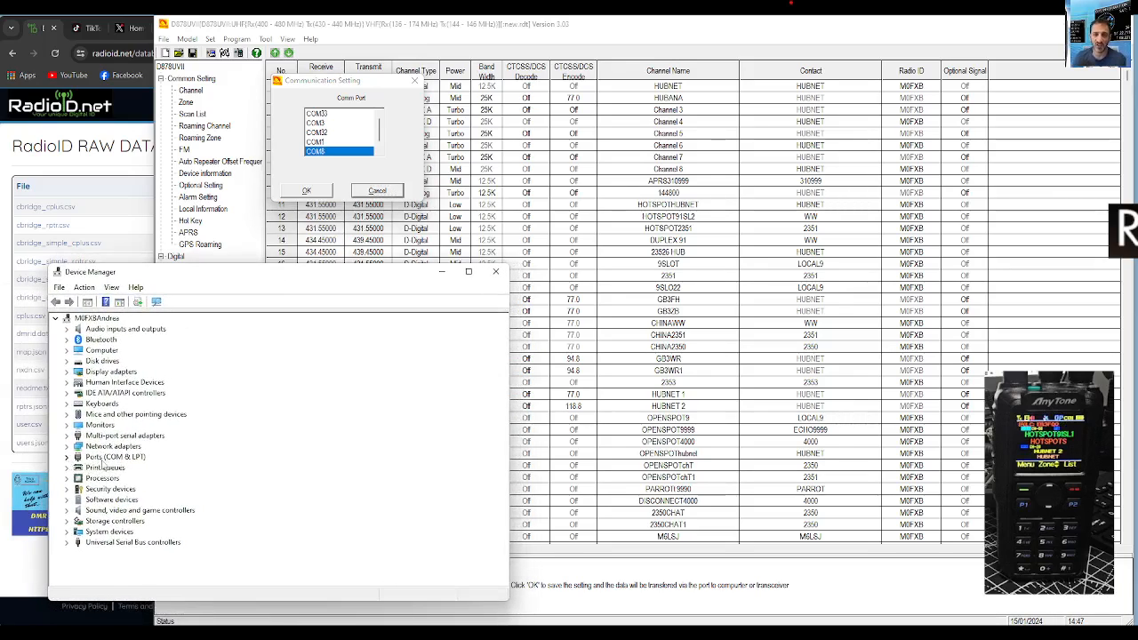
pyautogui.doubleClick(114, 458)
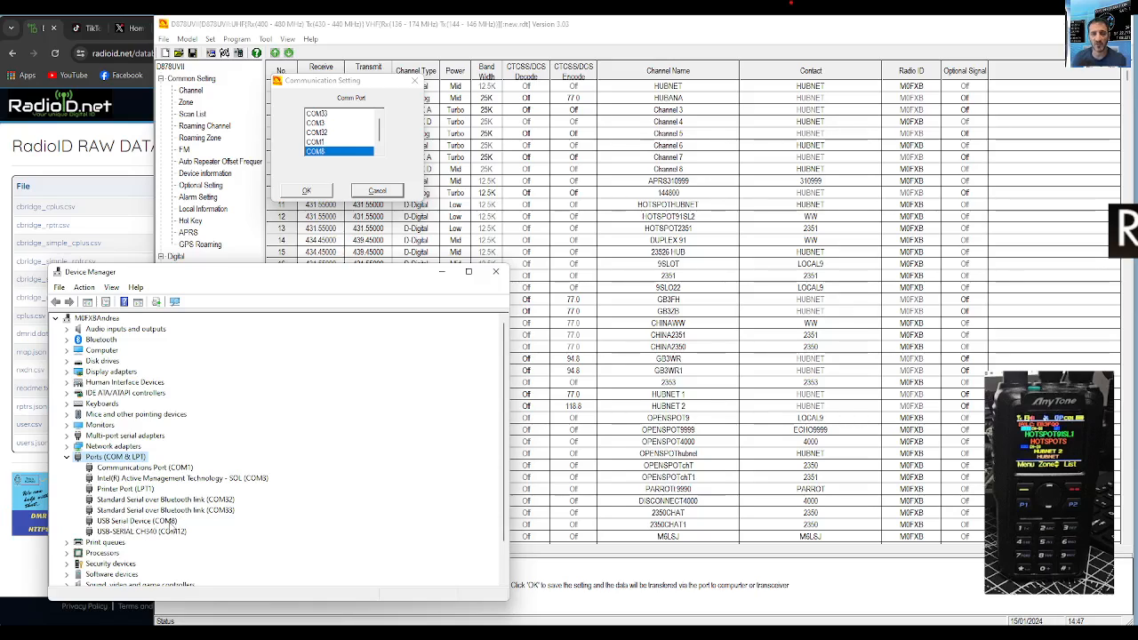
pyautogui.click(442, 274)
pyautogui.click(307, 191)
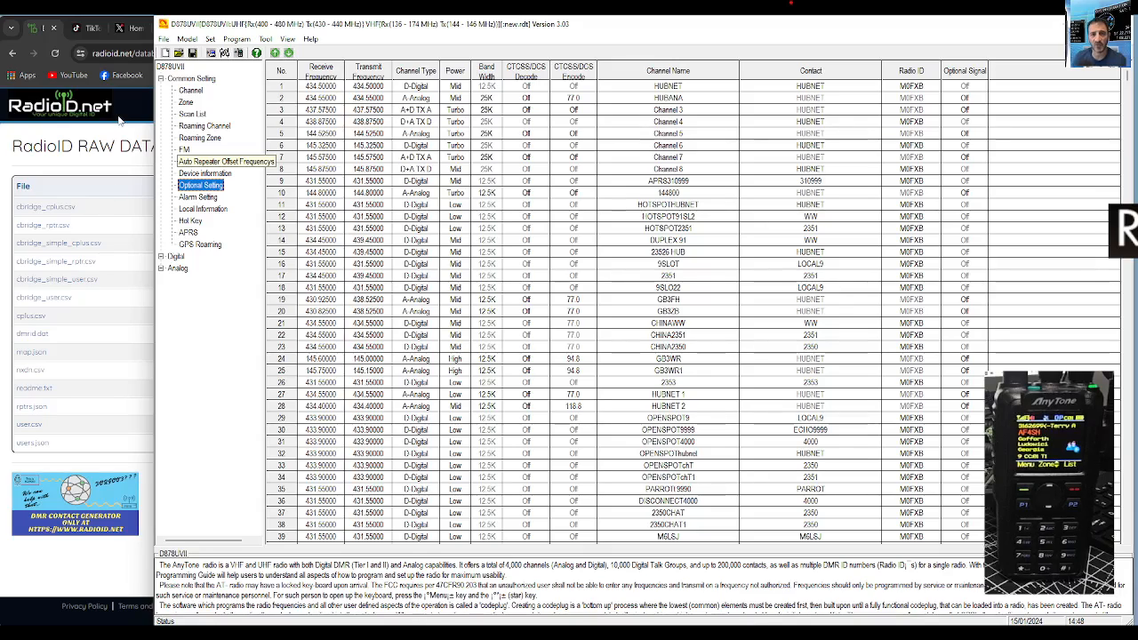
# - Open the programming software's Import tool and accept the notice about CSV compatibility between CPS versions
pyautogui.click(239, 39)
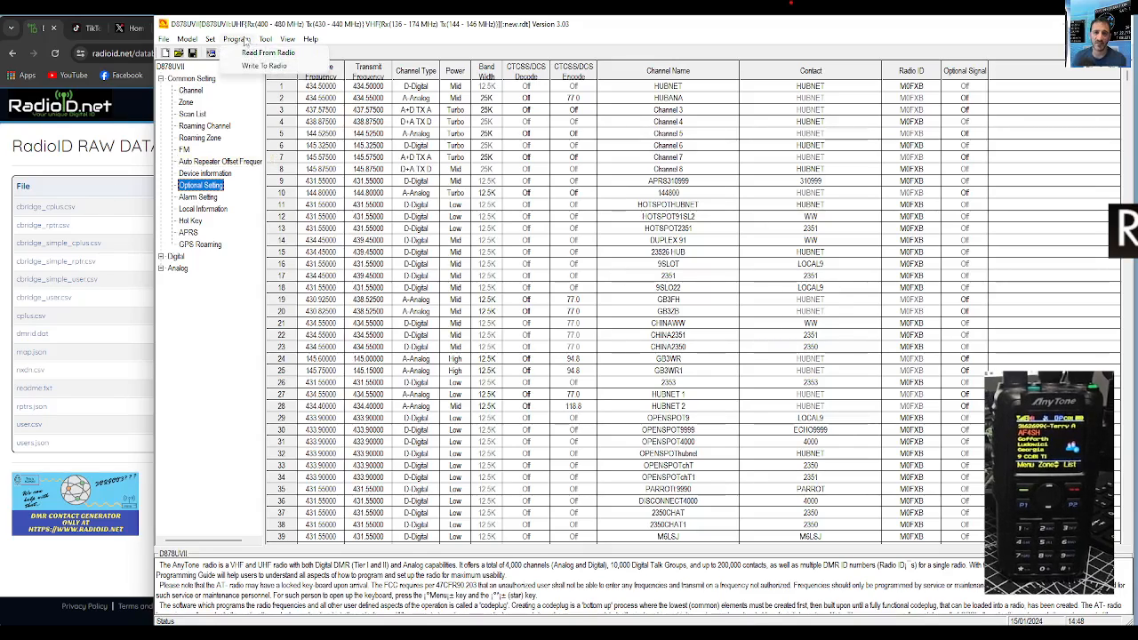
pyautogui.moveTo(265, 39)
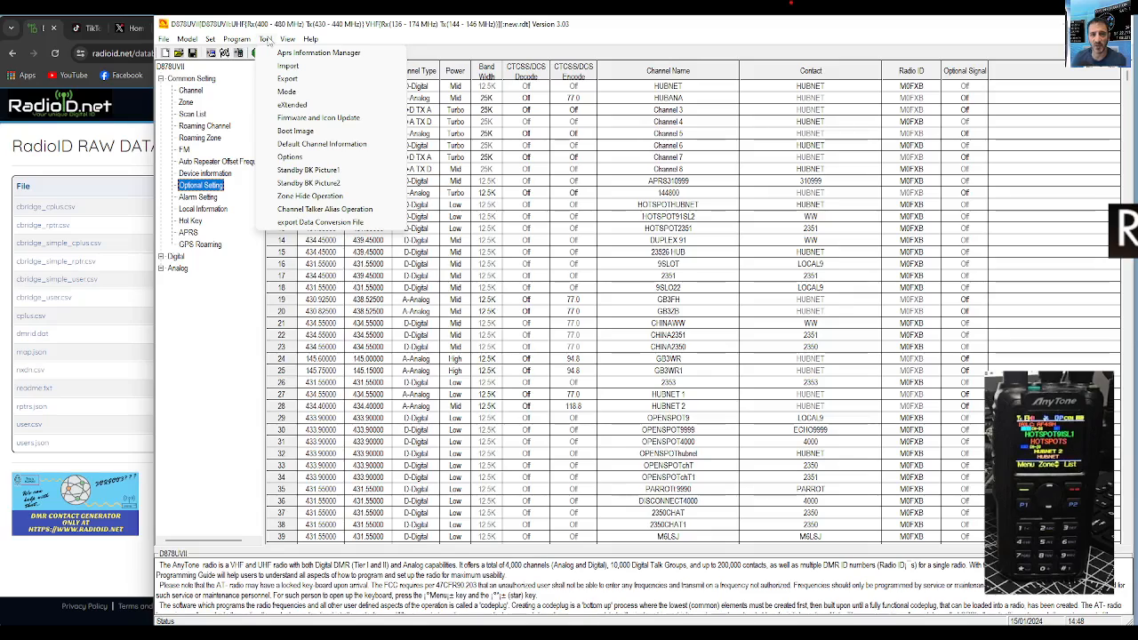
pyautogui.click(282, 66)
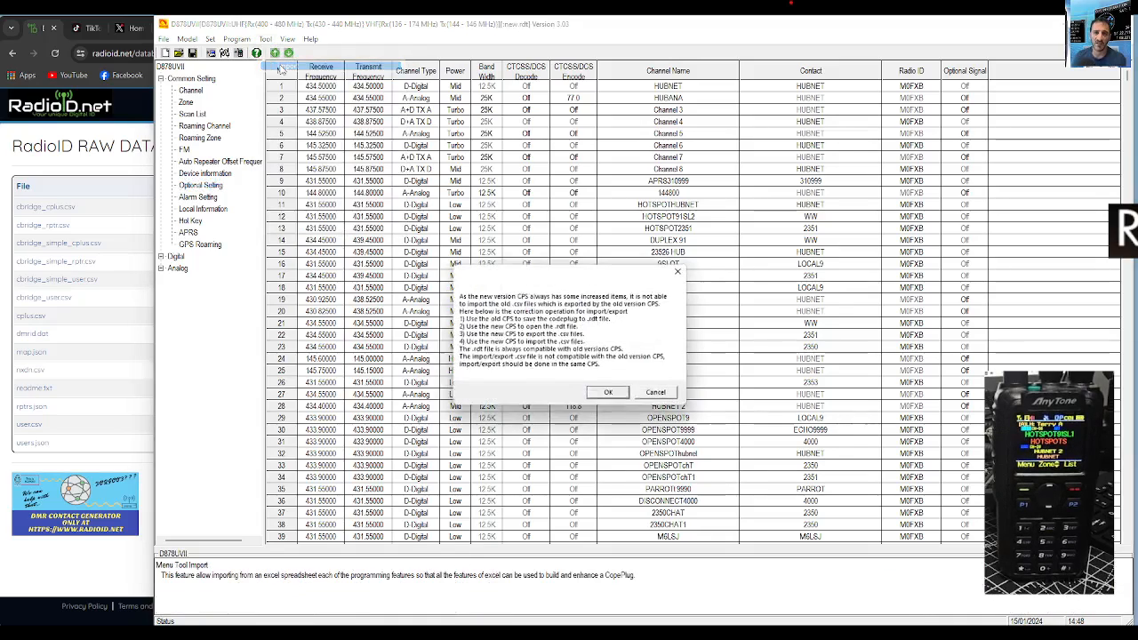
pyautogui.moveTo(591, 280); pyautogui.dragTo(370, 269)
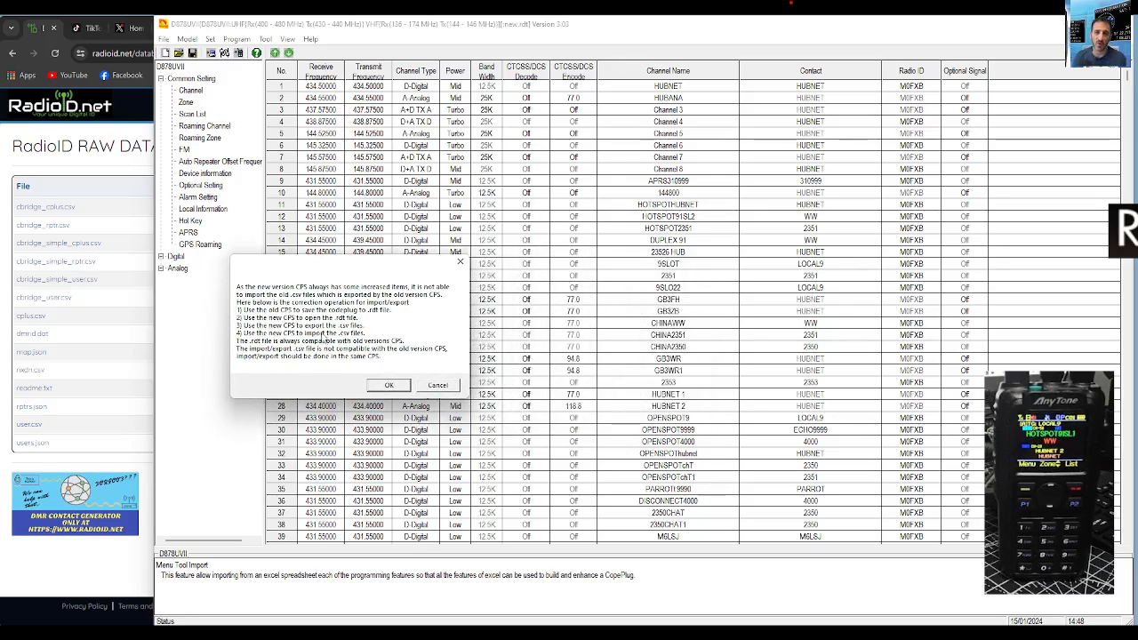
pyautogui.click(389, 385)
pyautogui.moveTo(627, 190); pyautogui.dragTo(347, 171)
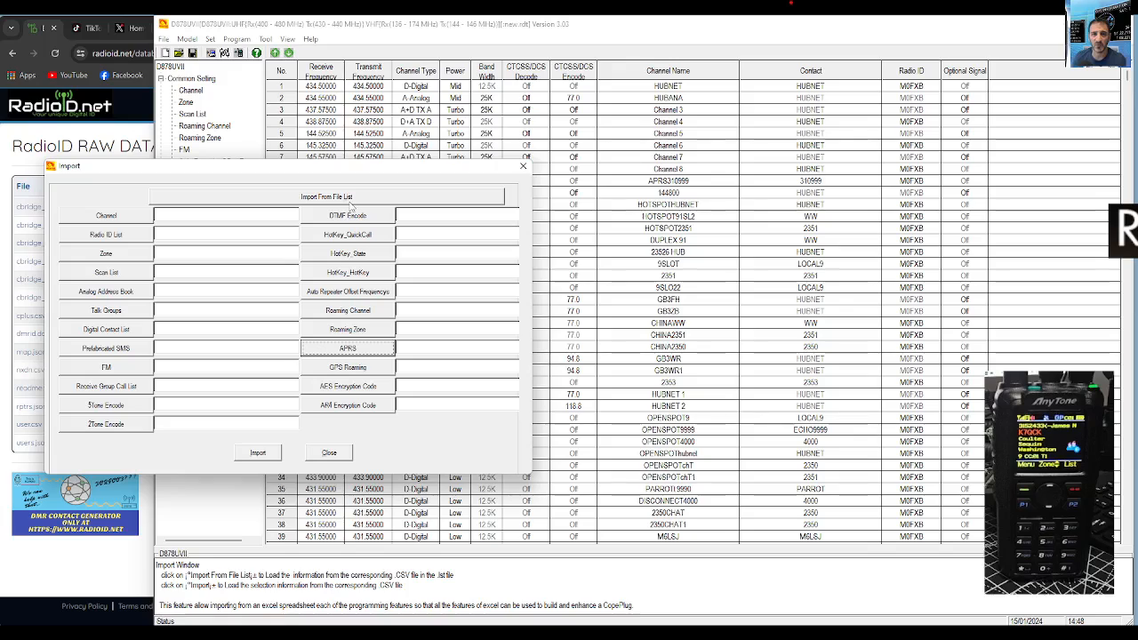
# - Assign user.csv from the Downloads folder to the Digital Contact List, import it, and acknowledge completion
pyautogui.click(105, 330)
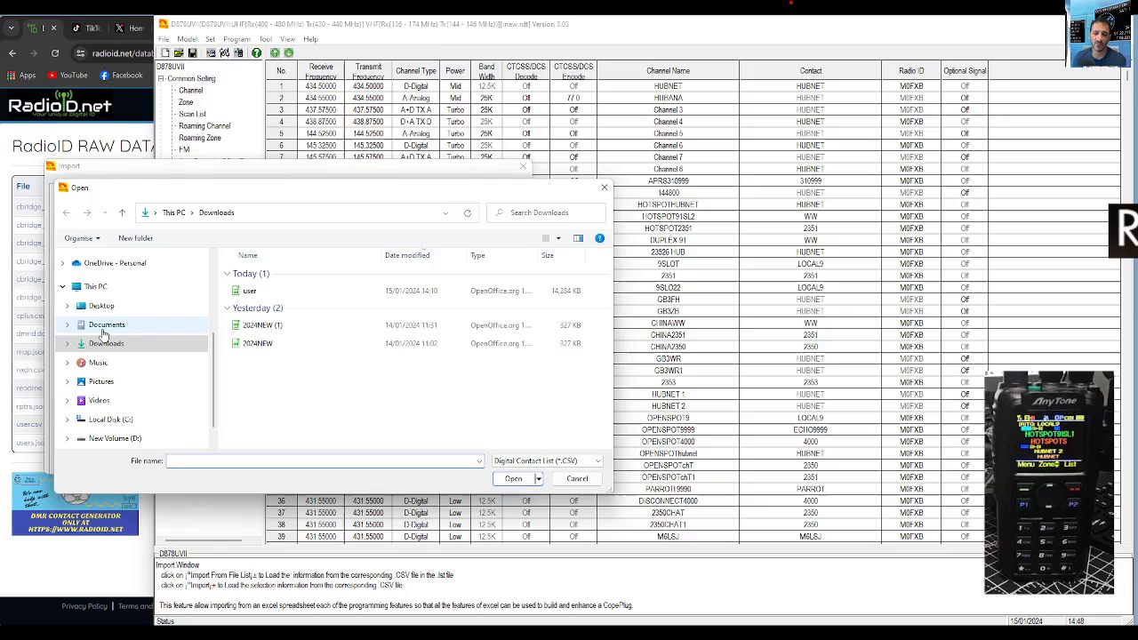
pyautogui.click(247, 292)
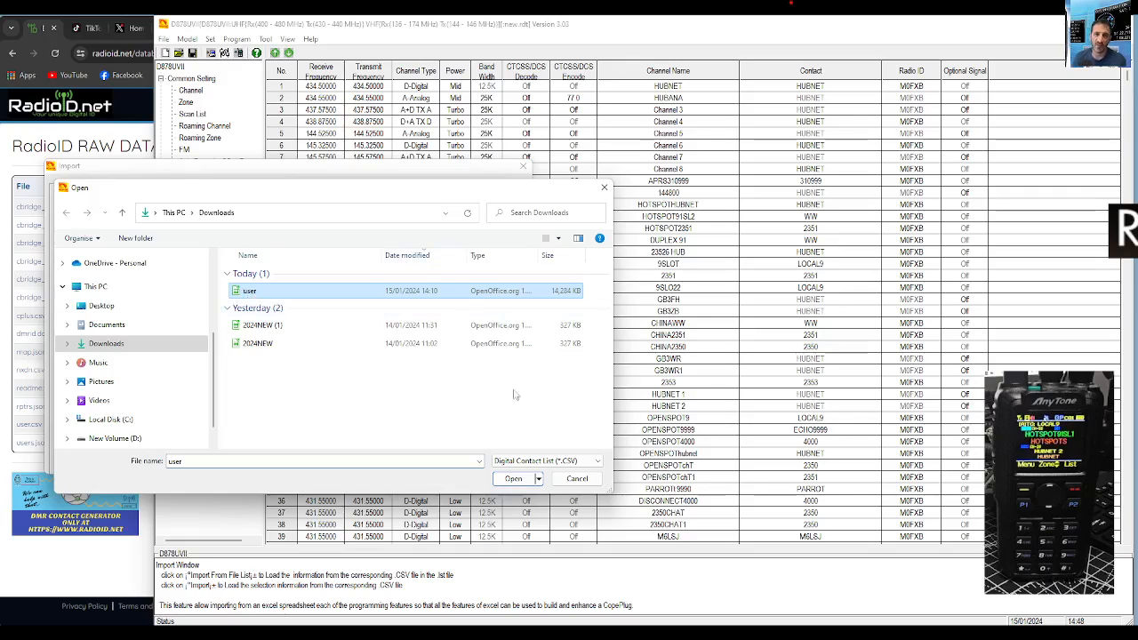
pyautogui.moveTo(482, 189); pyautogui.dragTo(444, 176)
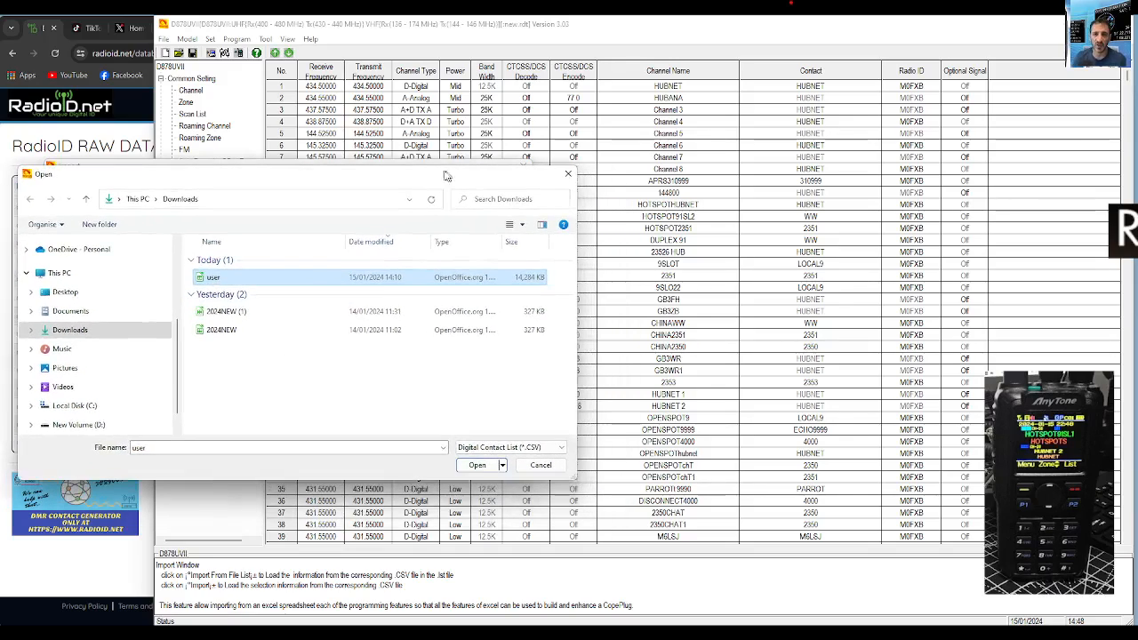
pyautogui.click(473, 465)
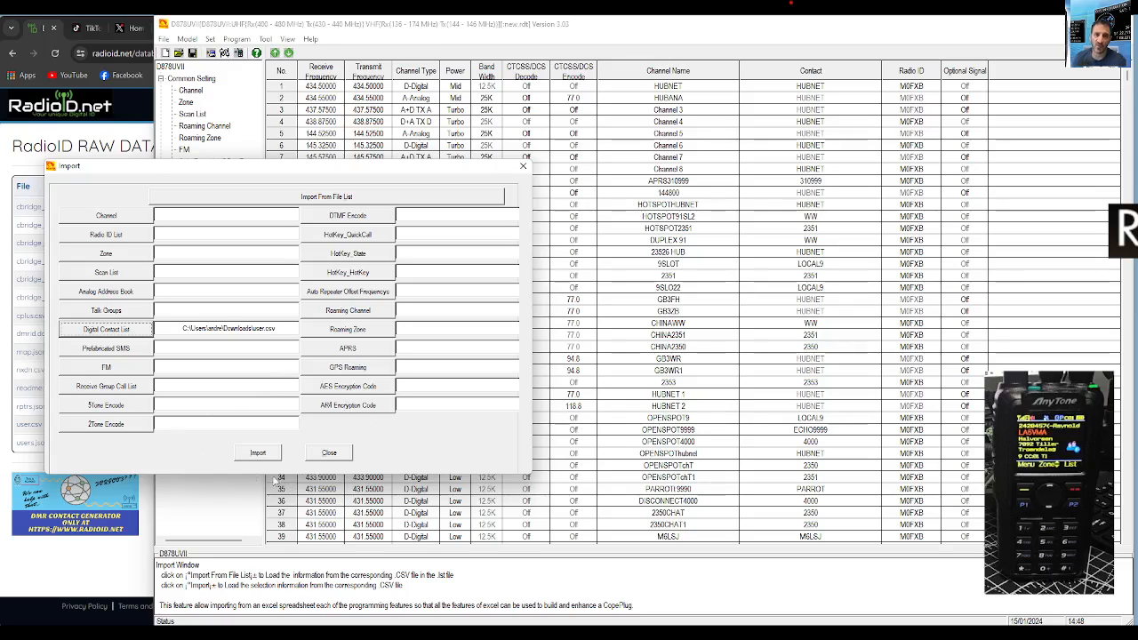
pyautogui.click(257, 453)
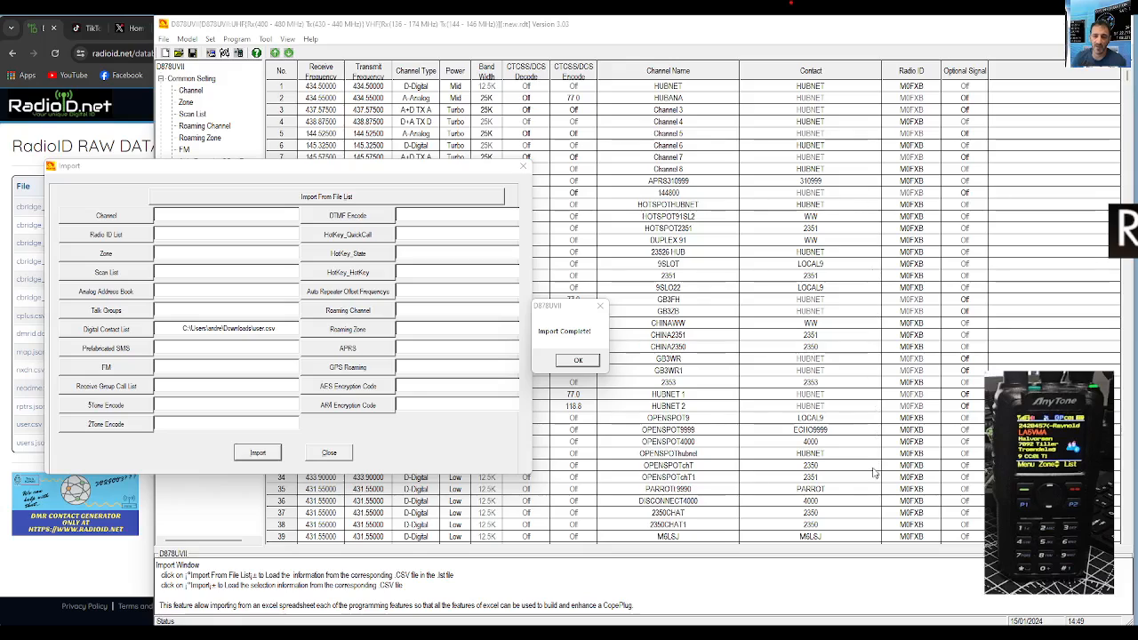
pyautogui.click(578, 360)
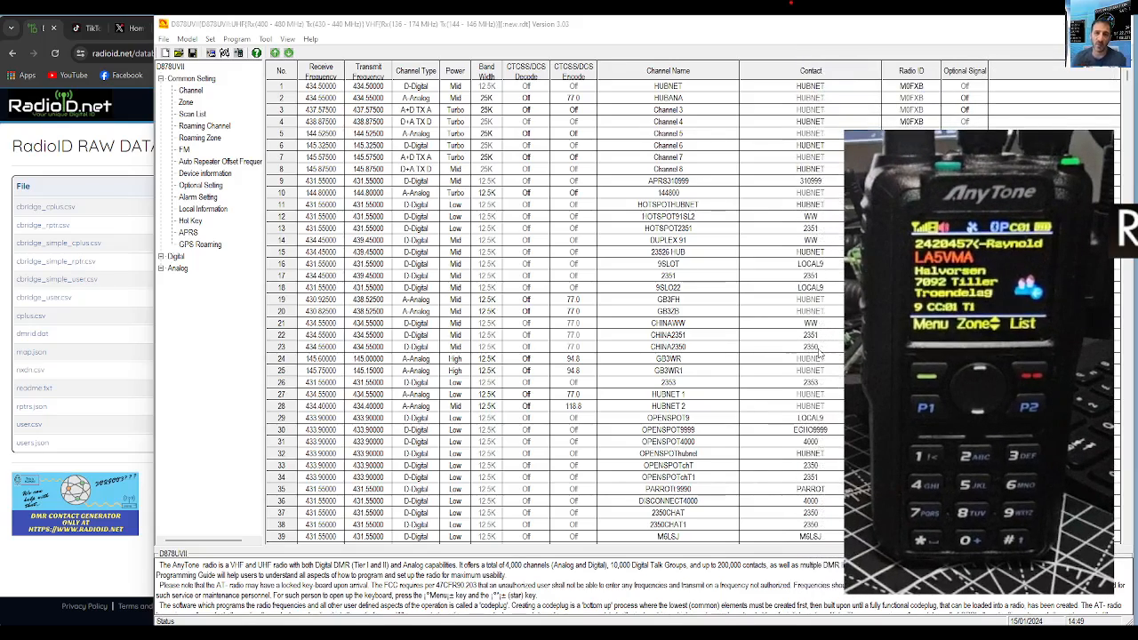
# - Write both the Digital Contact List and Other Data to the radio, moving the dialogs clear, and acknowledge completion
pyautogui.click(266, 40)
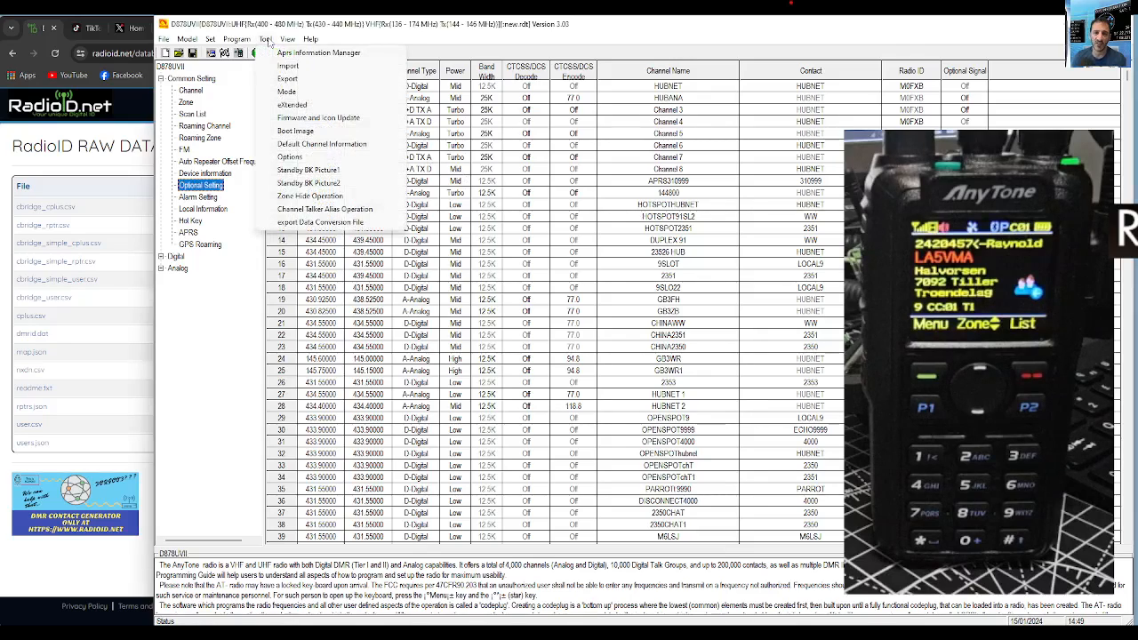
pyautogui.moveTo(237, 41)
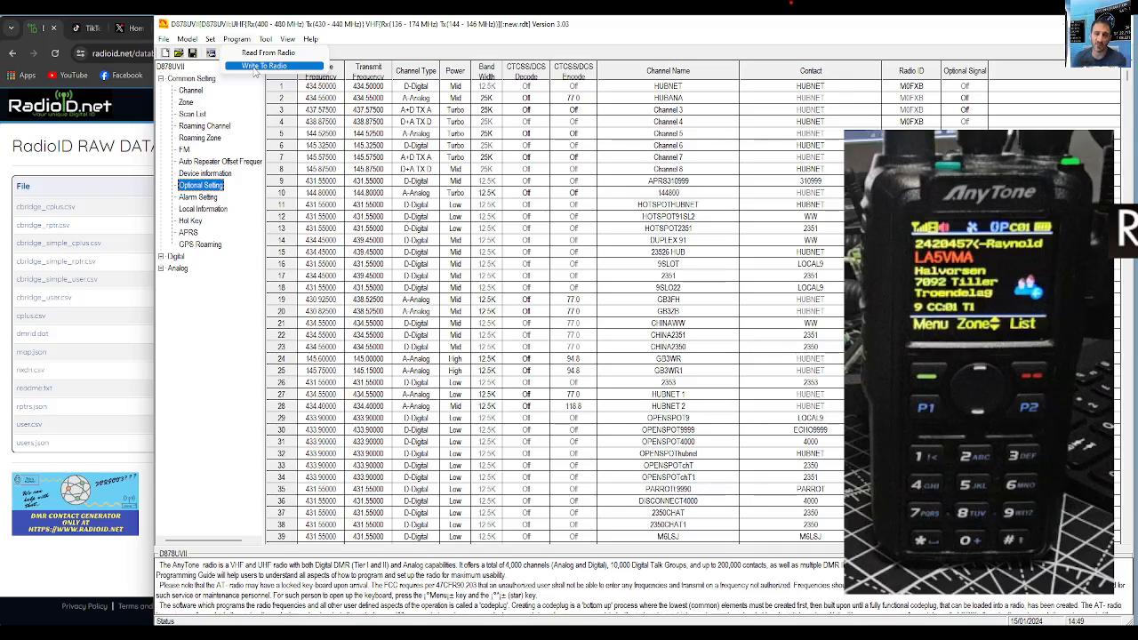
pyautogui.click(263, 65)
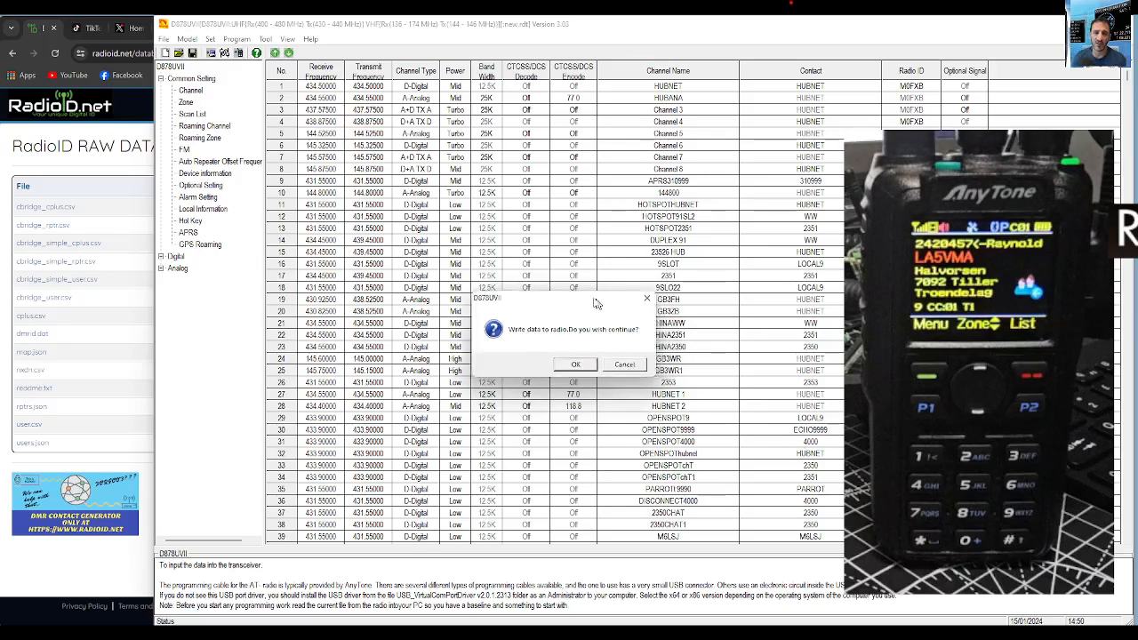
pyautogui.moveTo(602, 304); pyautogui.dragTo(505, 289)
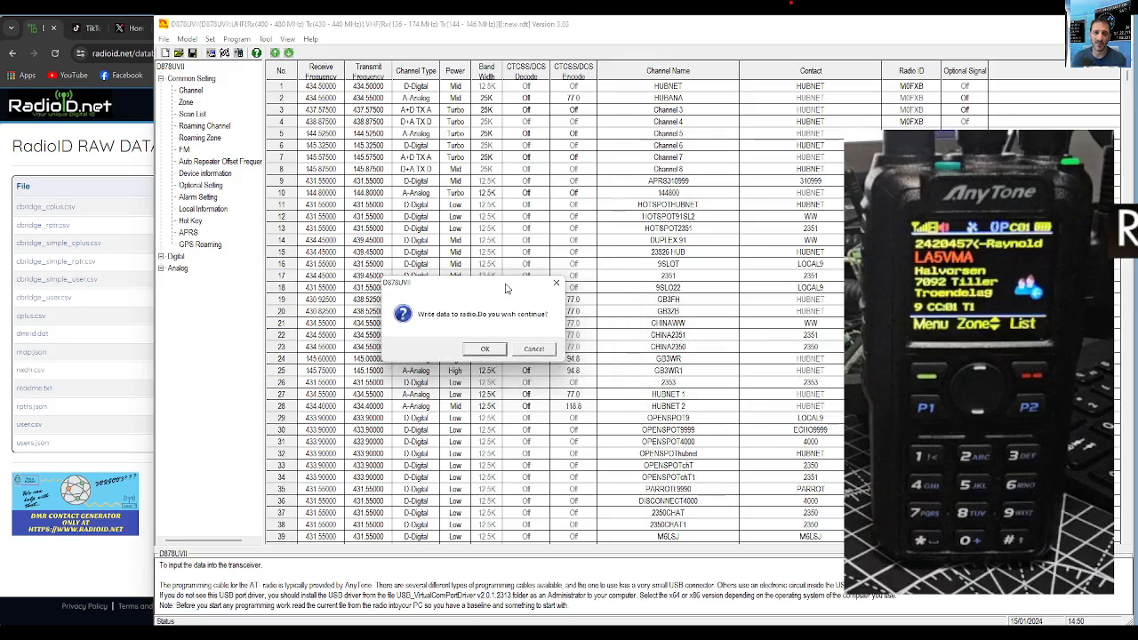
pyautogui.click(485, 350)
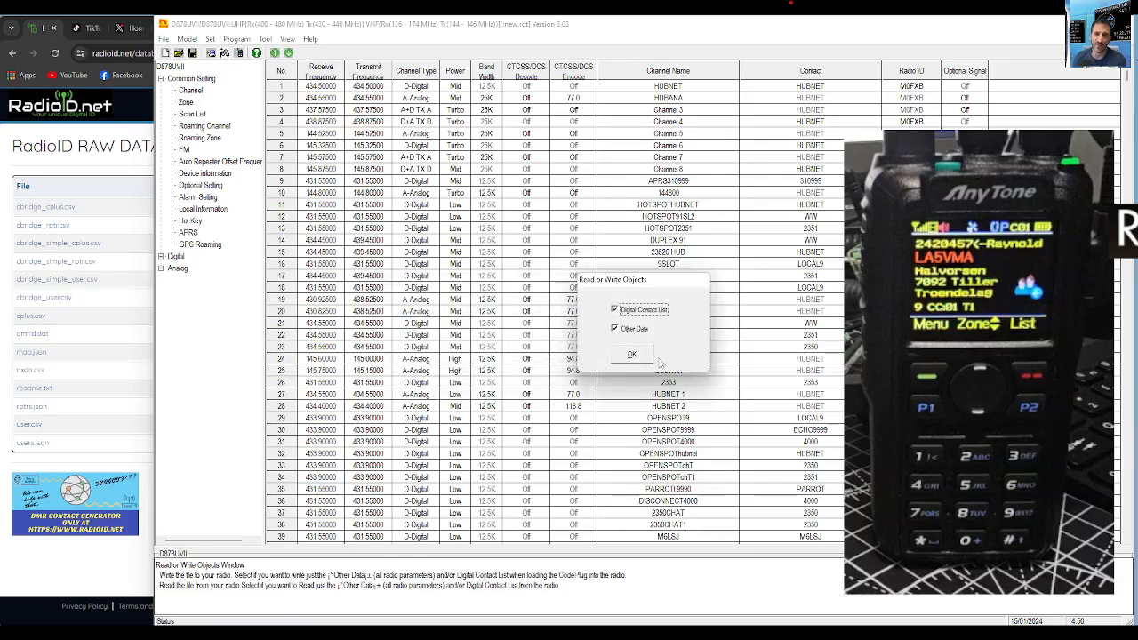
pyautogui.moveTo(646, 283); pyautogui.dragTo(286, 256)
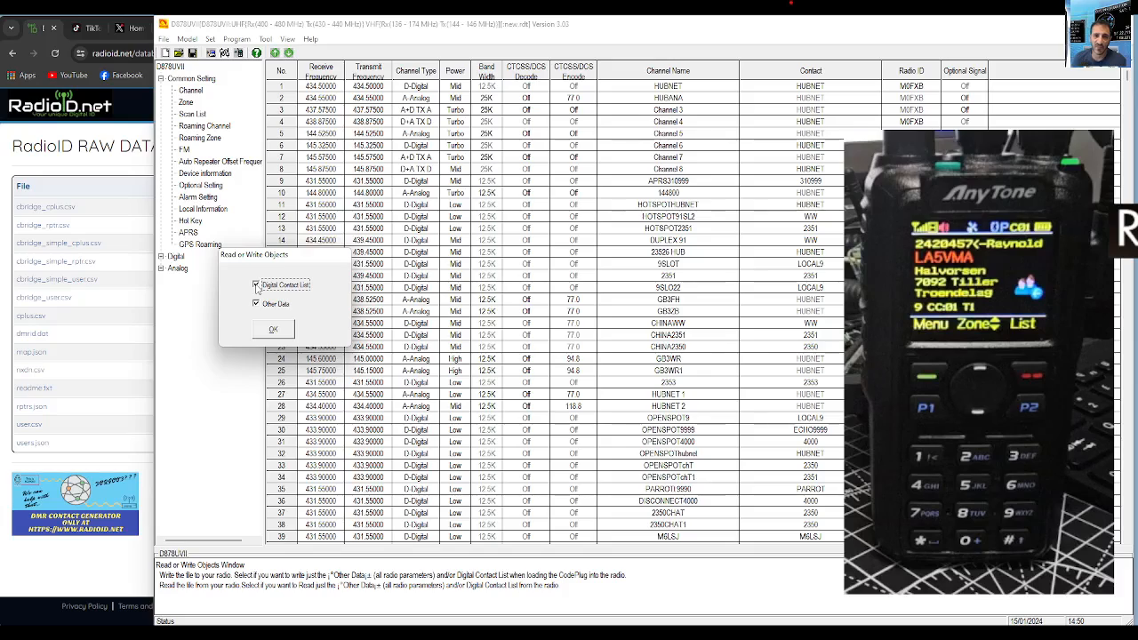
pyautogui.click(273, 331)
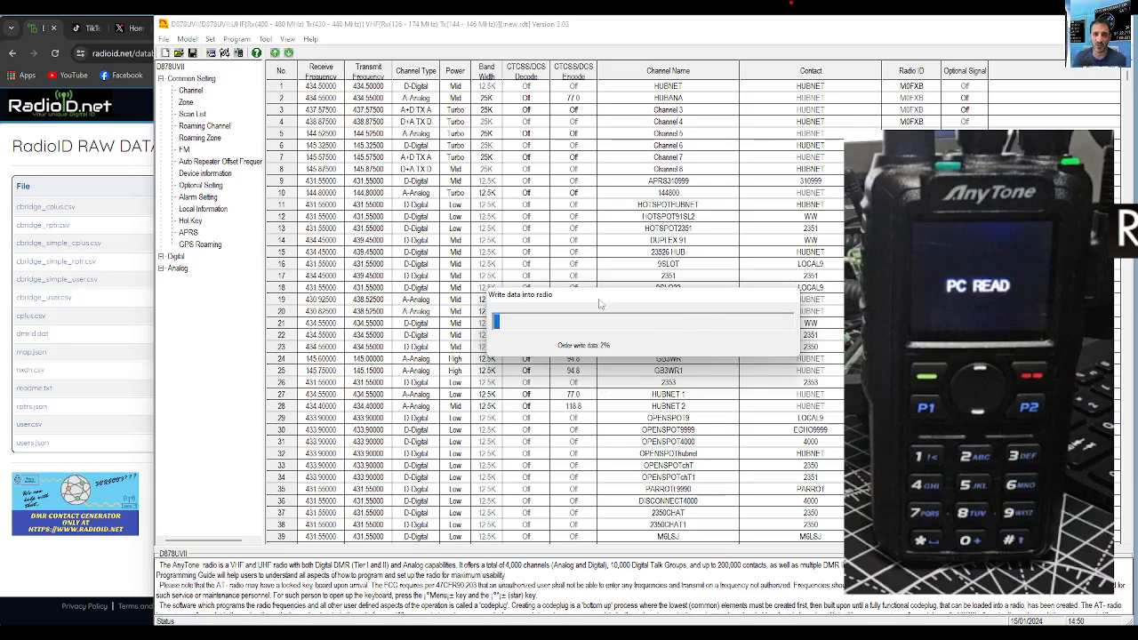
pyautogui.moveTo(628, 304); pyautogui.dragTo(404, 230)
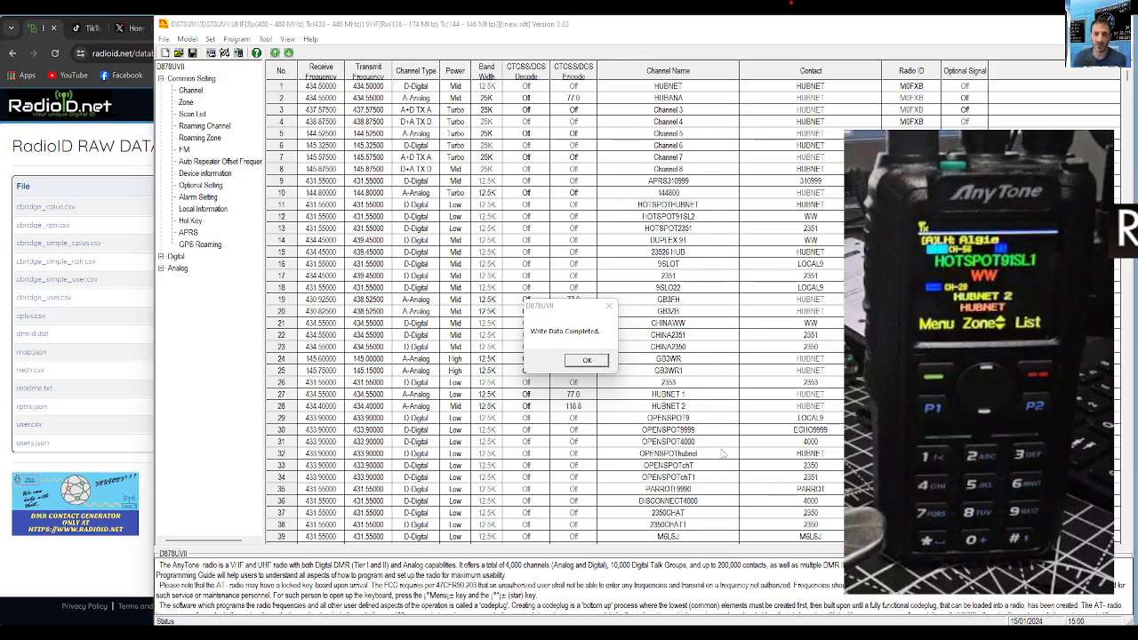
pyautogui.click(587, 360)
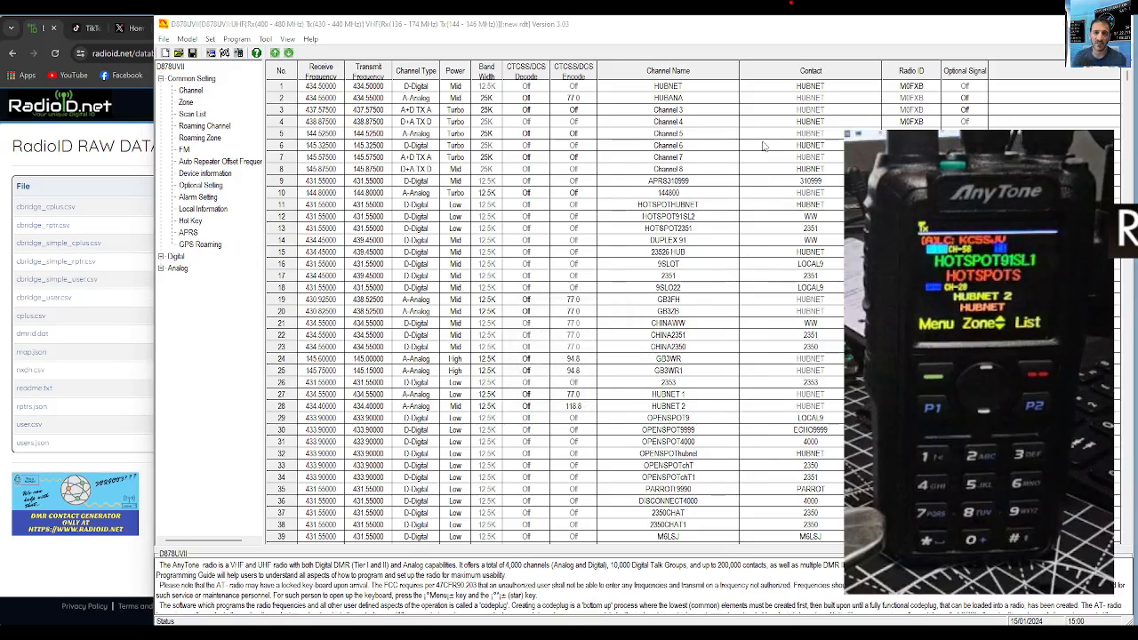
# - Switch to BlueDV for Windows, turn off its DMR connection, and minimize it to return to the D878UVII programming software
pyautogui.click(640, 636)
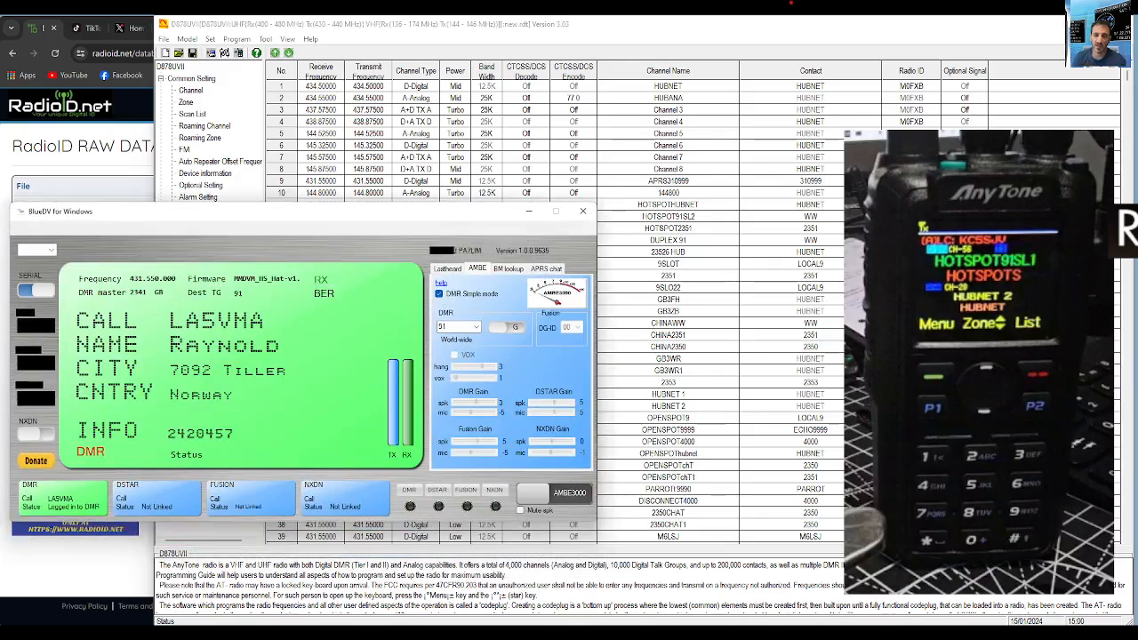
pyautogui.moveTo(367, 217); pyautogui.dragTo(496, 218)
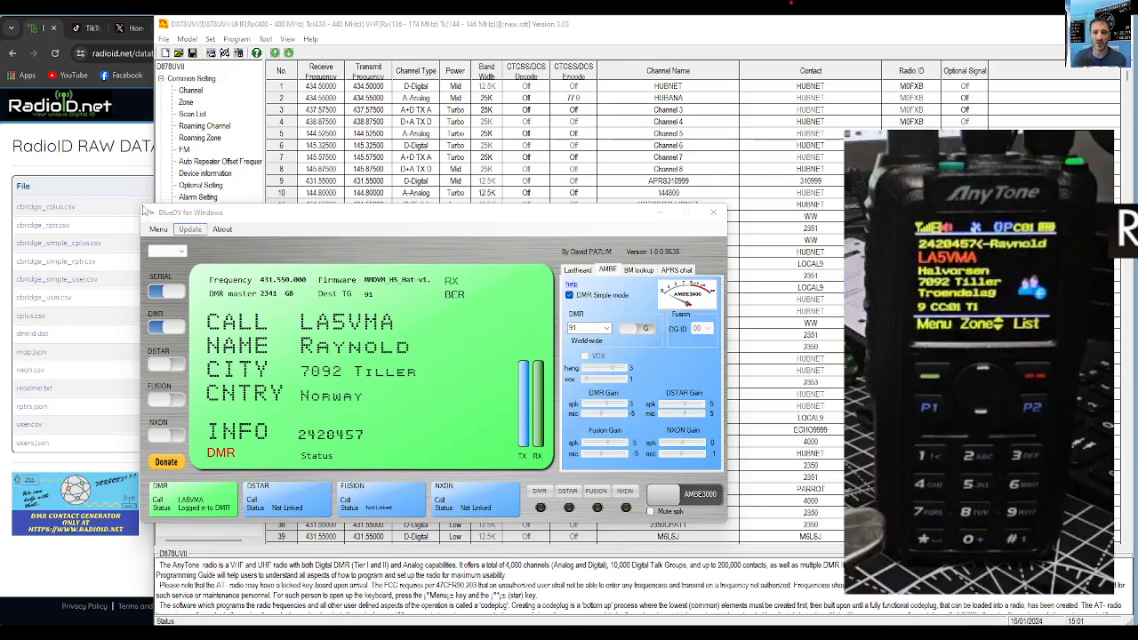
pyautogui.moveTo(324, 226); pyautogui.dragTo(239, 228)
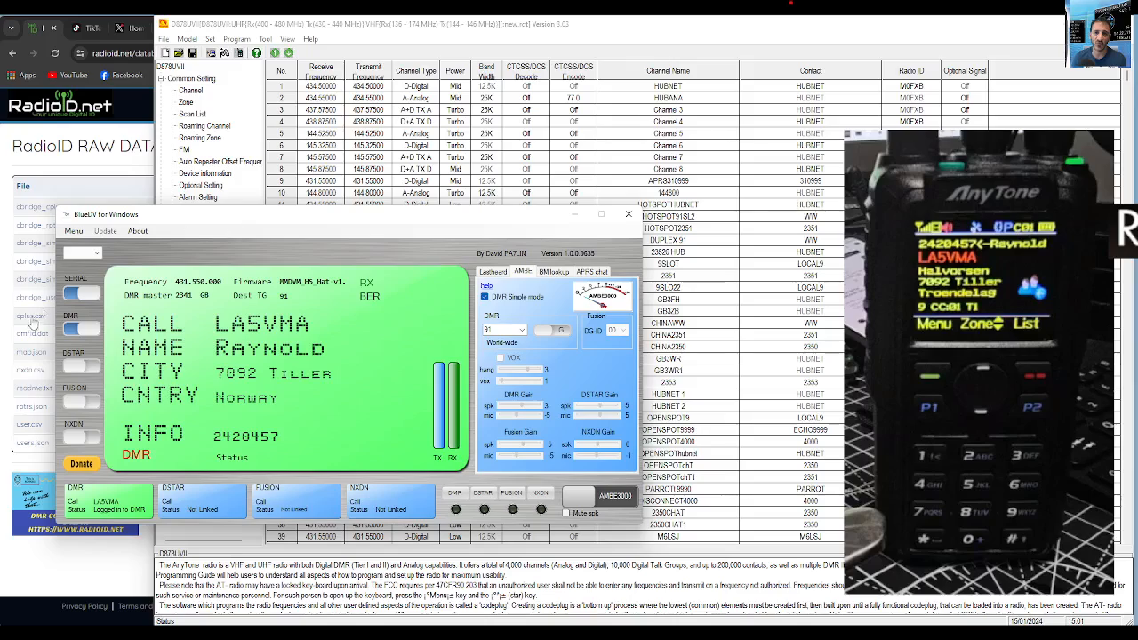
pyautogui.click(90, 330)
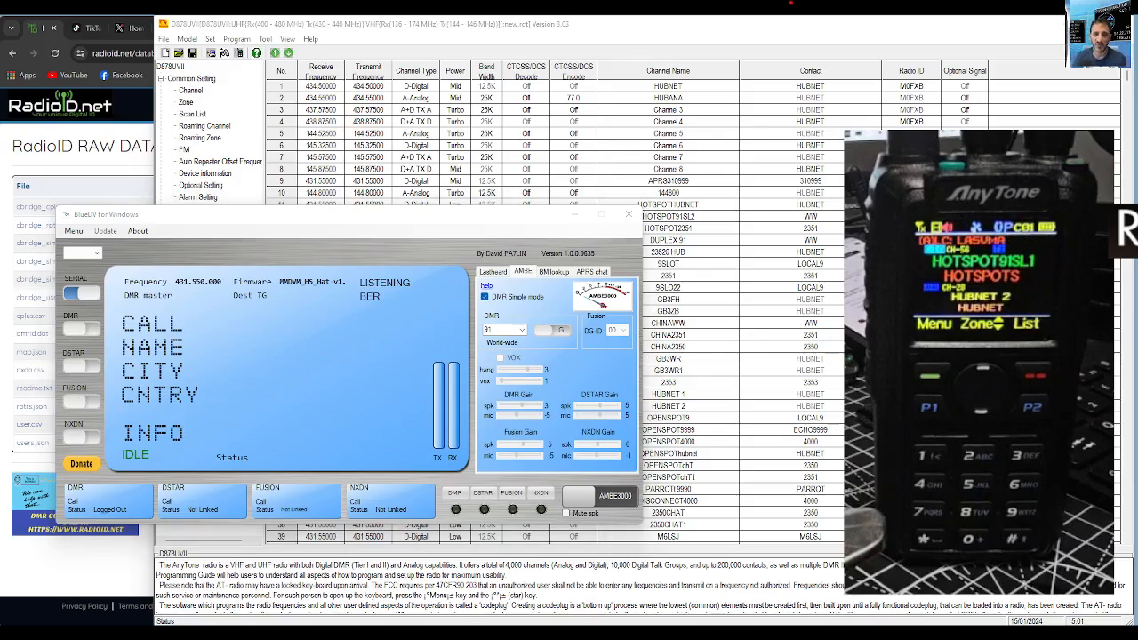
pyautogui.click(200, 185)
pyautogui.click(574, 216)
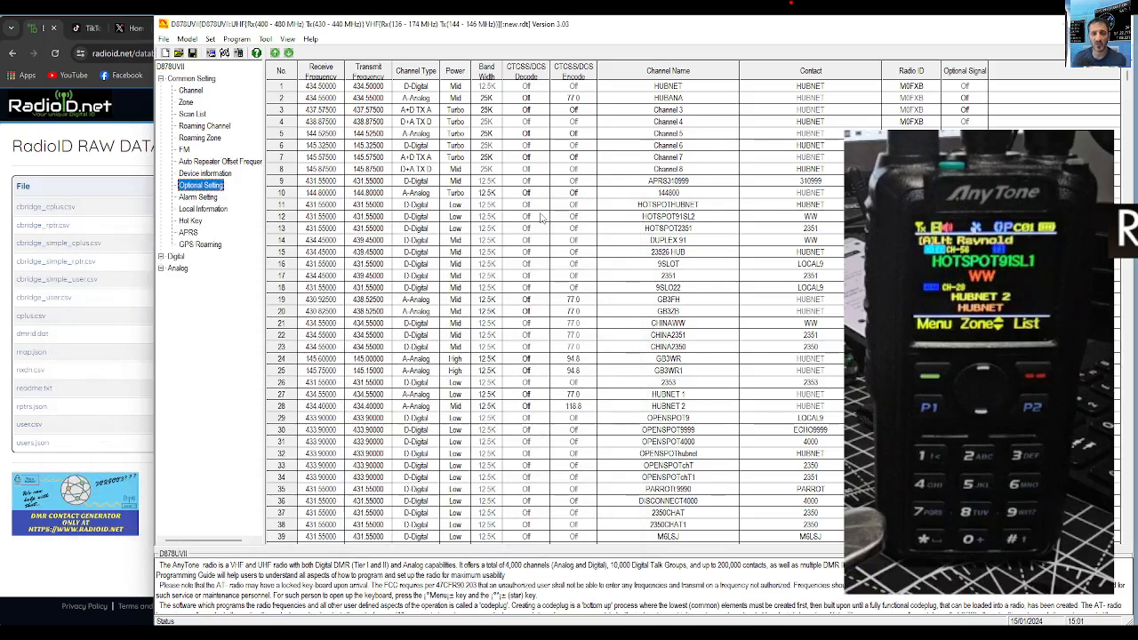
# - Open Optional Setting and examine the Power-on options, including the choices for Startup Zone A and Startup Zone B
pyautogui.doubleClick(201, 186)
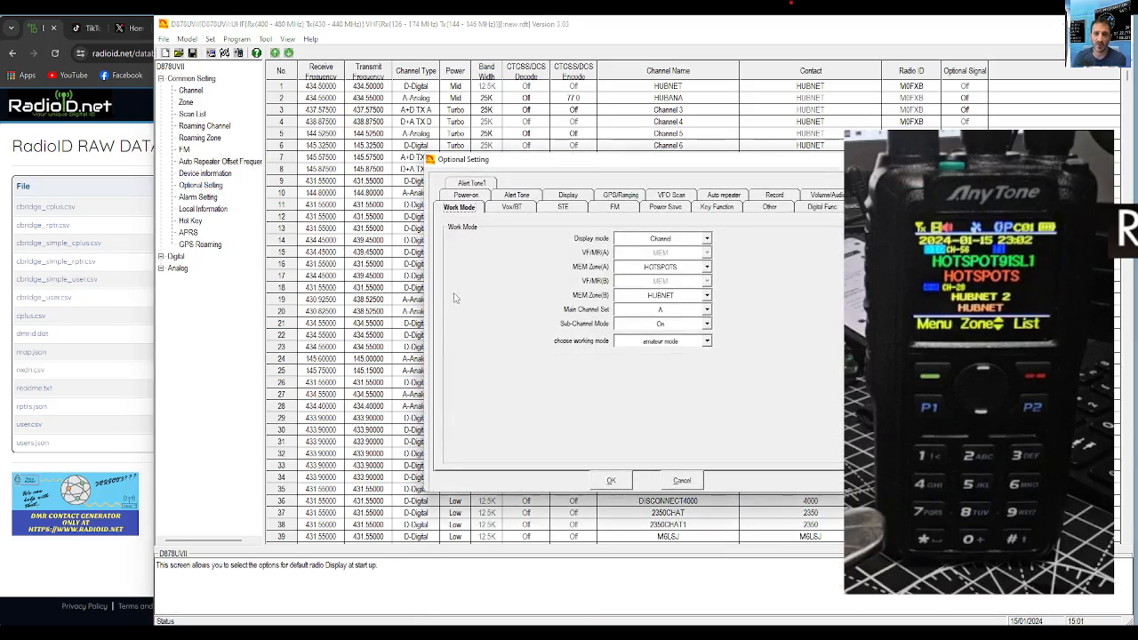
pyautogui.click(466, 195)
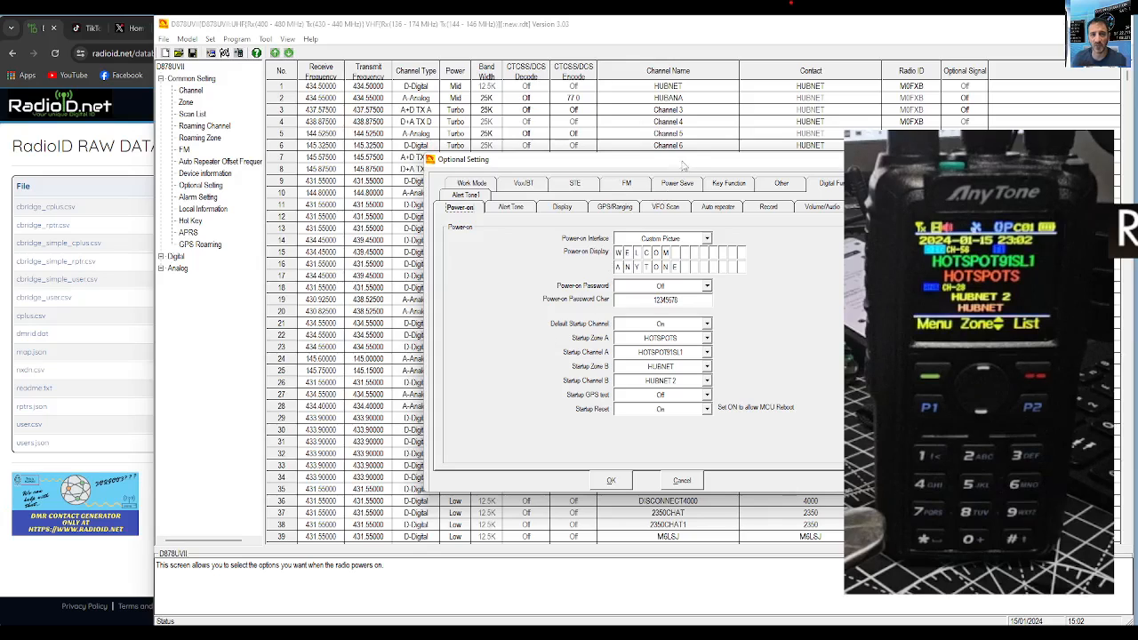
pyautogui.moveTo(682, 165); pyautogui.dragTo(461, 136)
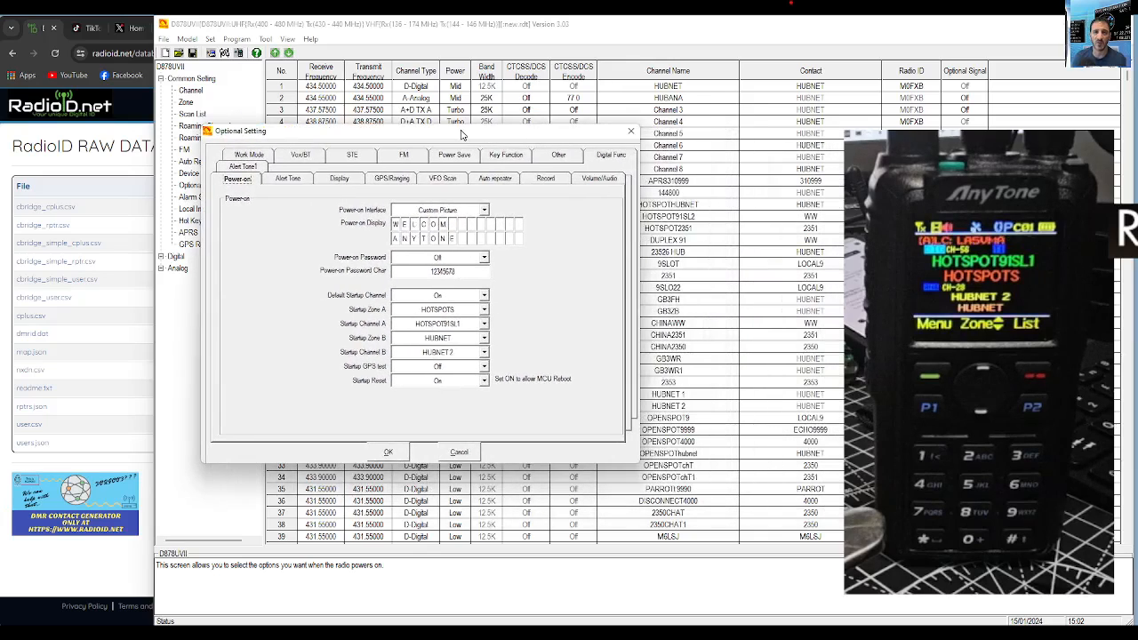
pyautogui.click(485, 312)
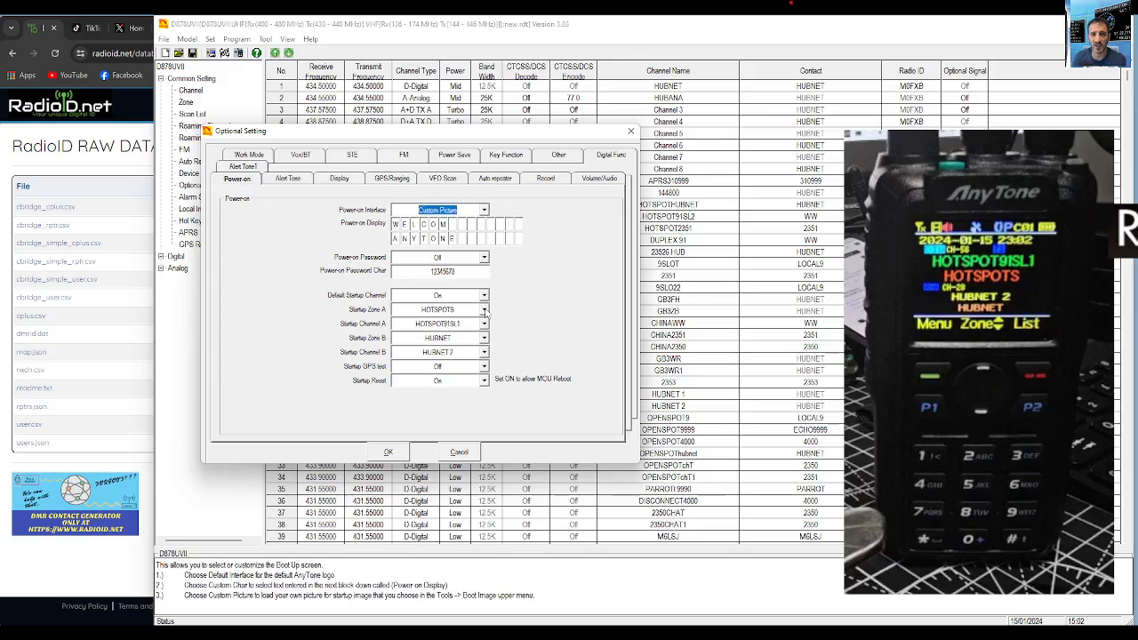
pyautogui.click(486, 312)
pyautogui.click(486, 312)
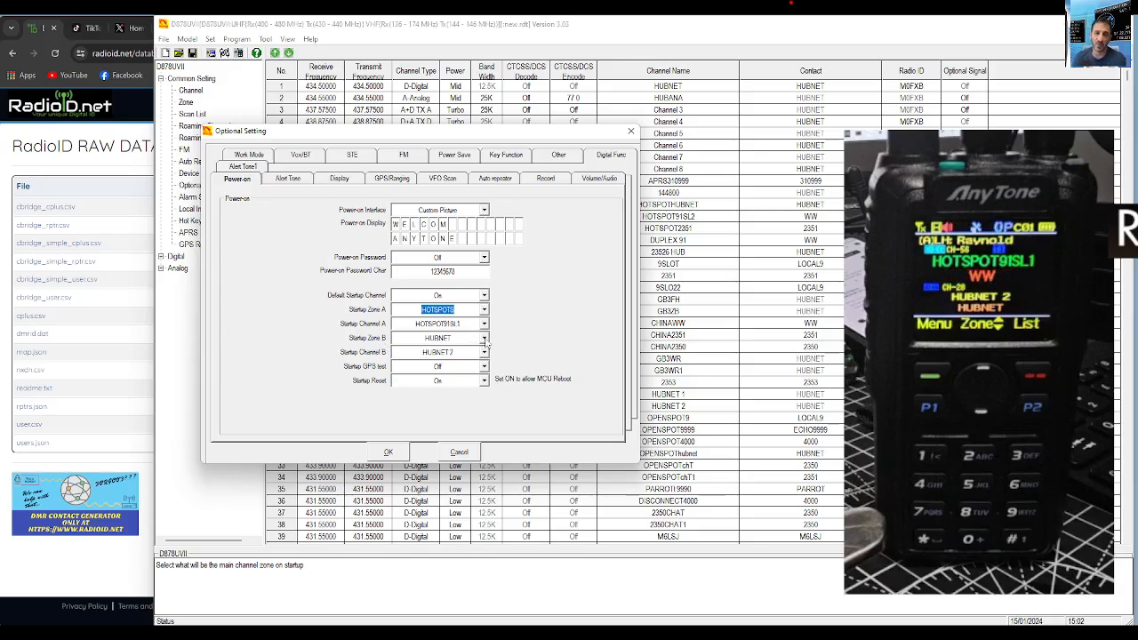
pyautogui.click(485, 340)
pyautogui.click(485, 341)
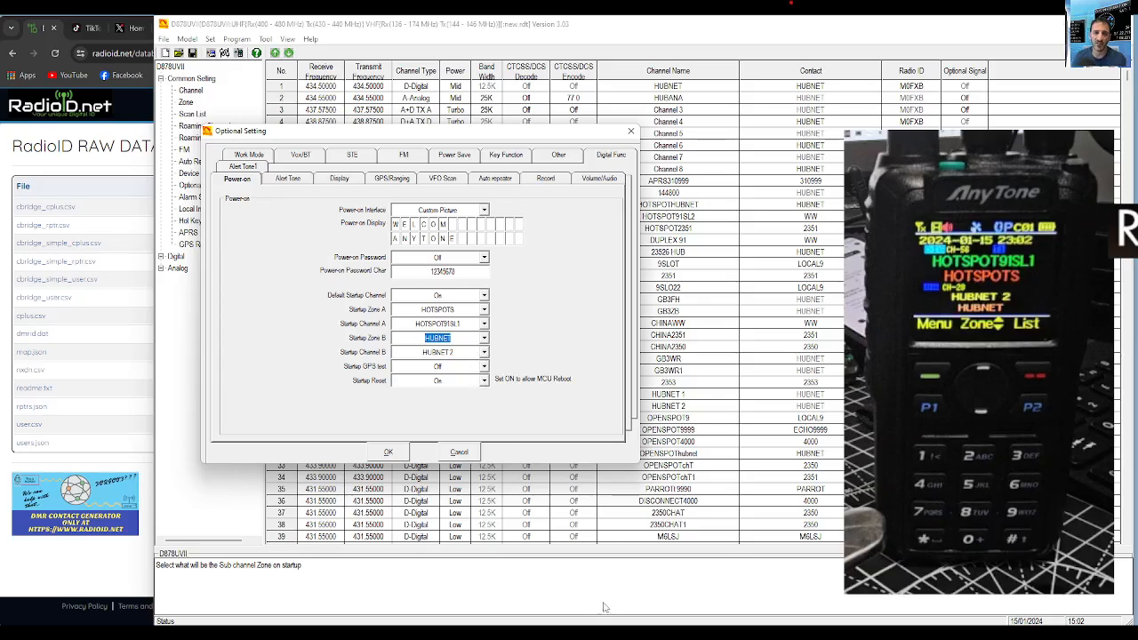
pyautogui.click(1124, 426)
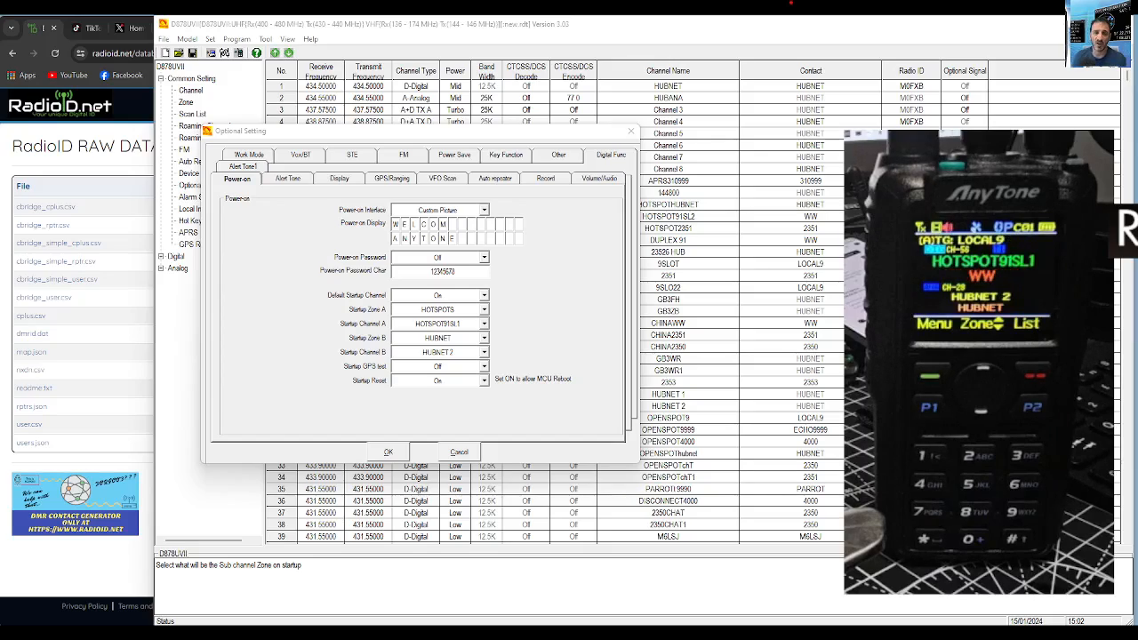
pyautogui.click(604, 135)
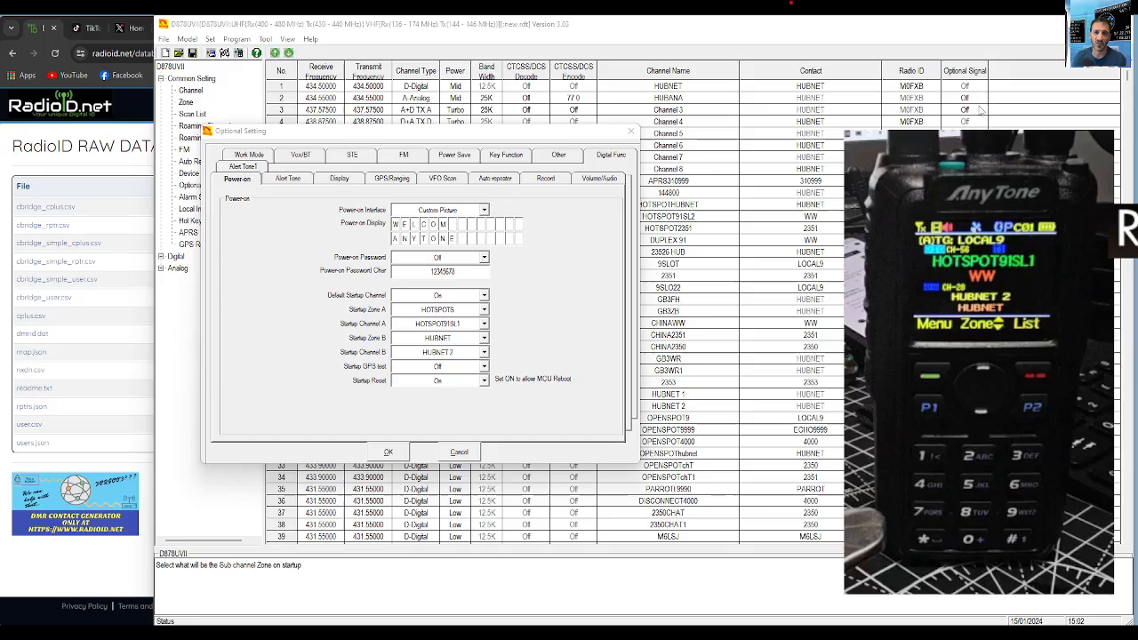
pyautogui.click(613, 136)
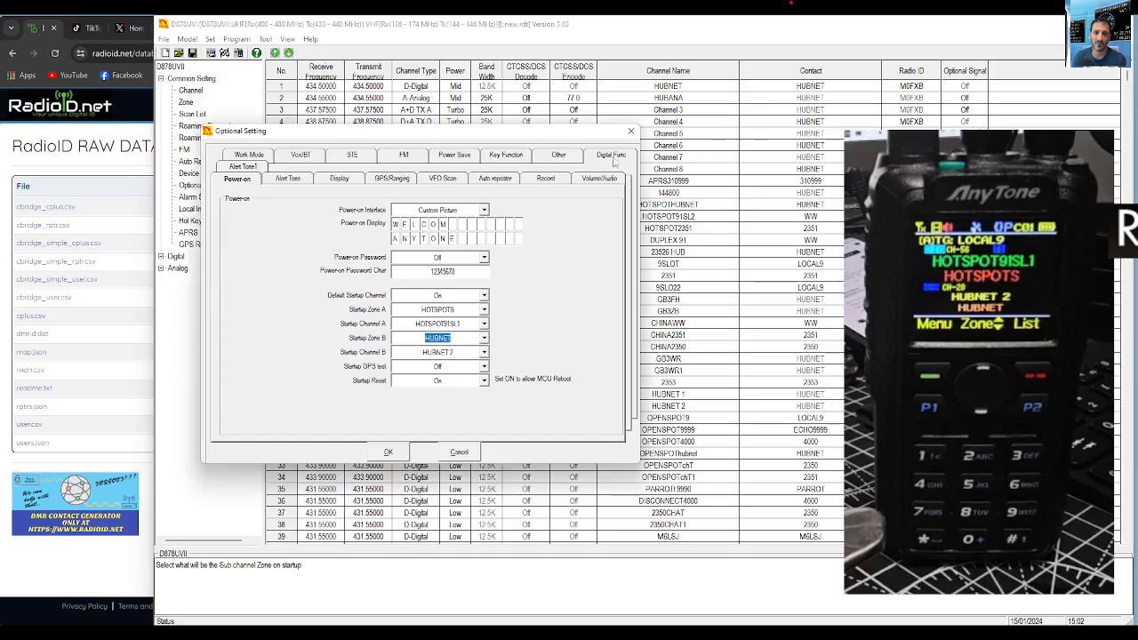
# - Examine the Volume/Audio options and the levels offered for Maximum Volume, leaving the setting as it is
pyautogui.click(598, 178)
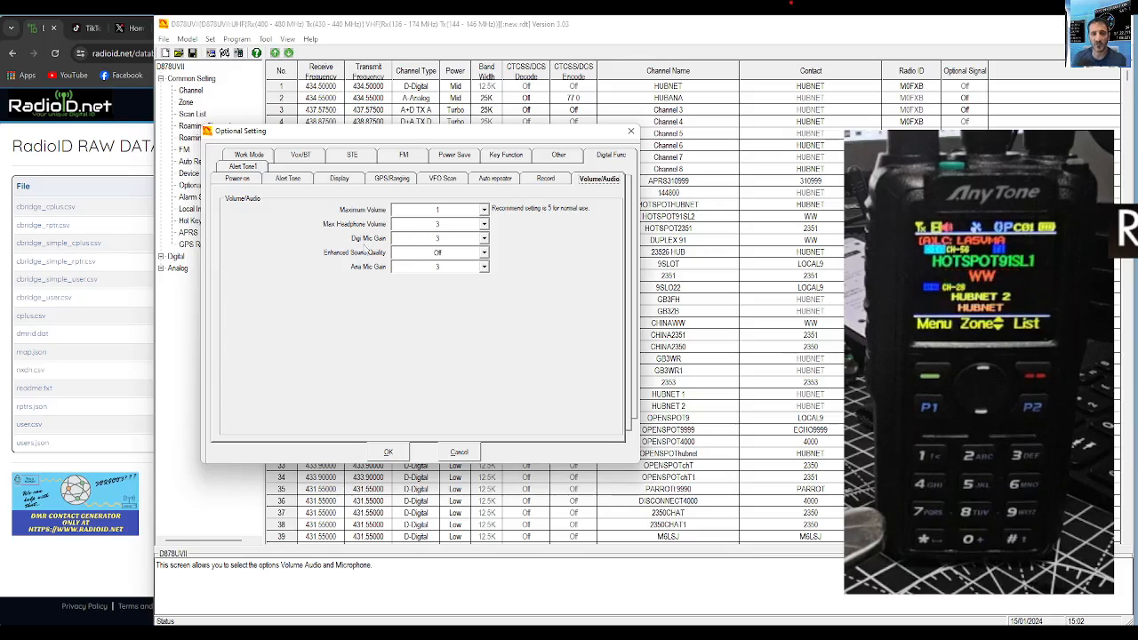
pyautogui.click(238, 178)
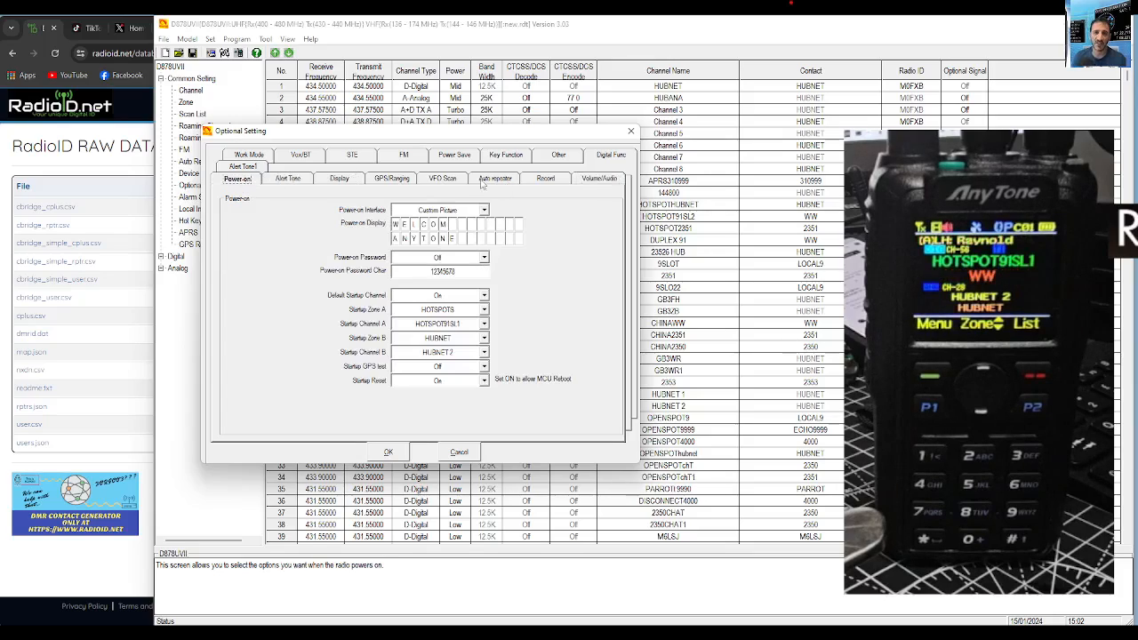
pyautogui.click(608, 180)
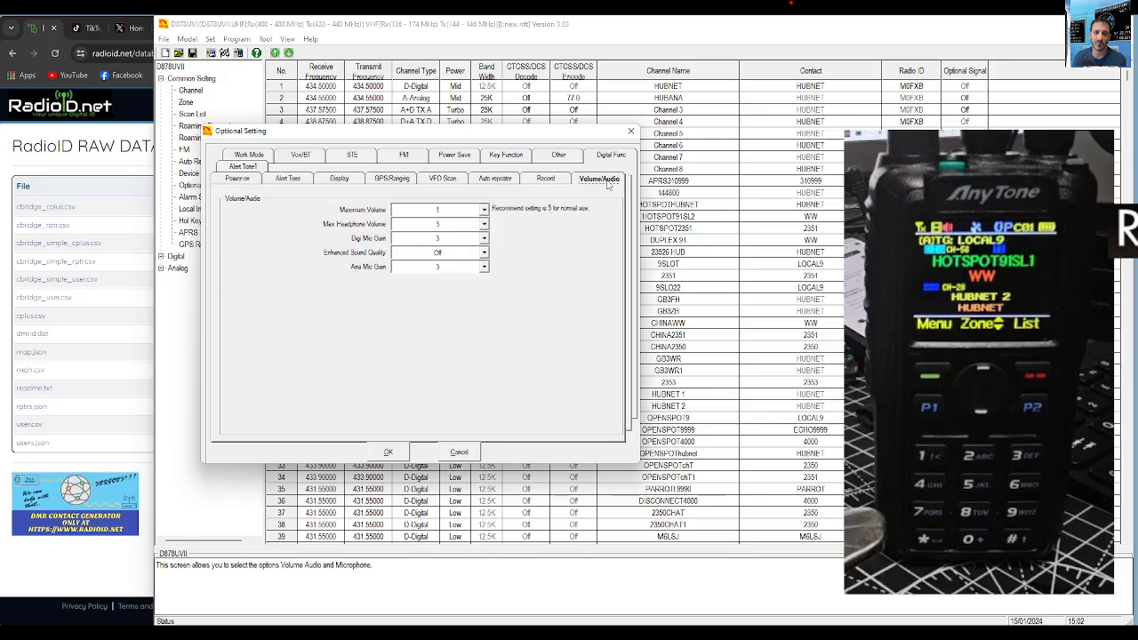
pyautogui.click(483, 210)
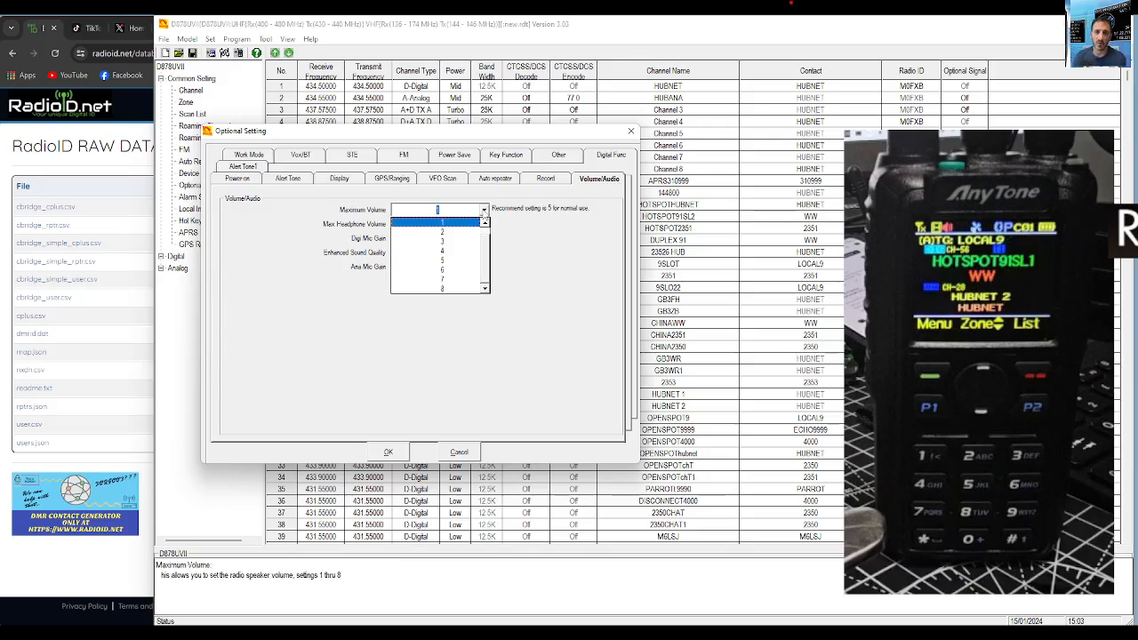
pyautogui.click(484, 211)
pyautogui.click(484, 211)
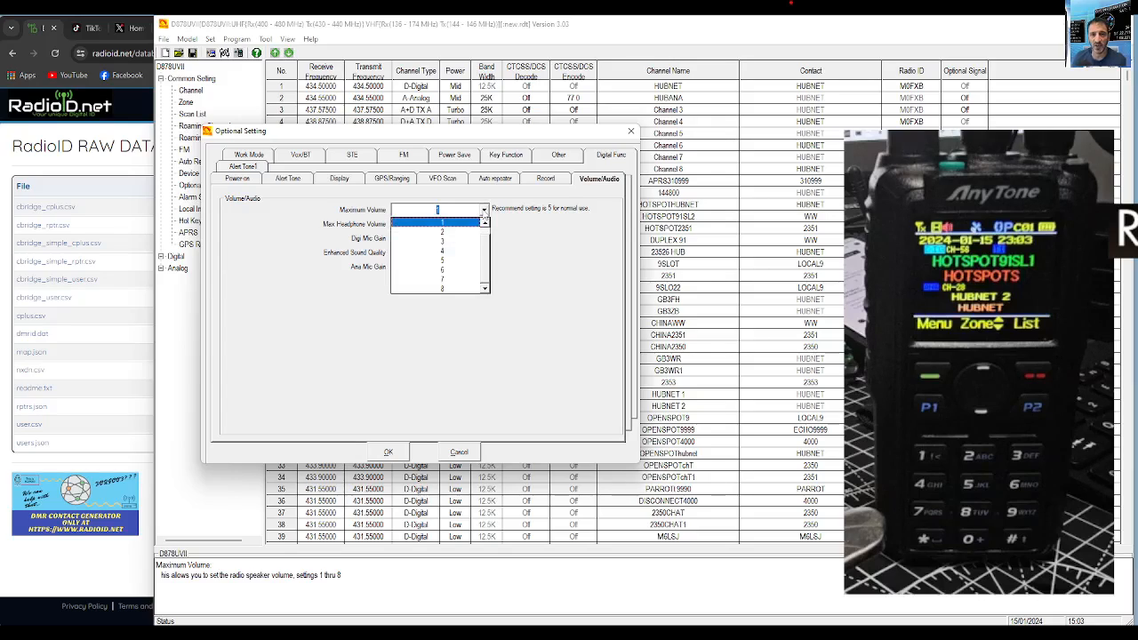
pyautogui.click(484, 214)
pyautogui.click(483, 213)
pyautogui.click(483, 214)
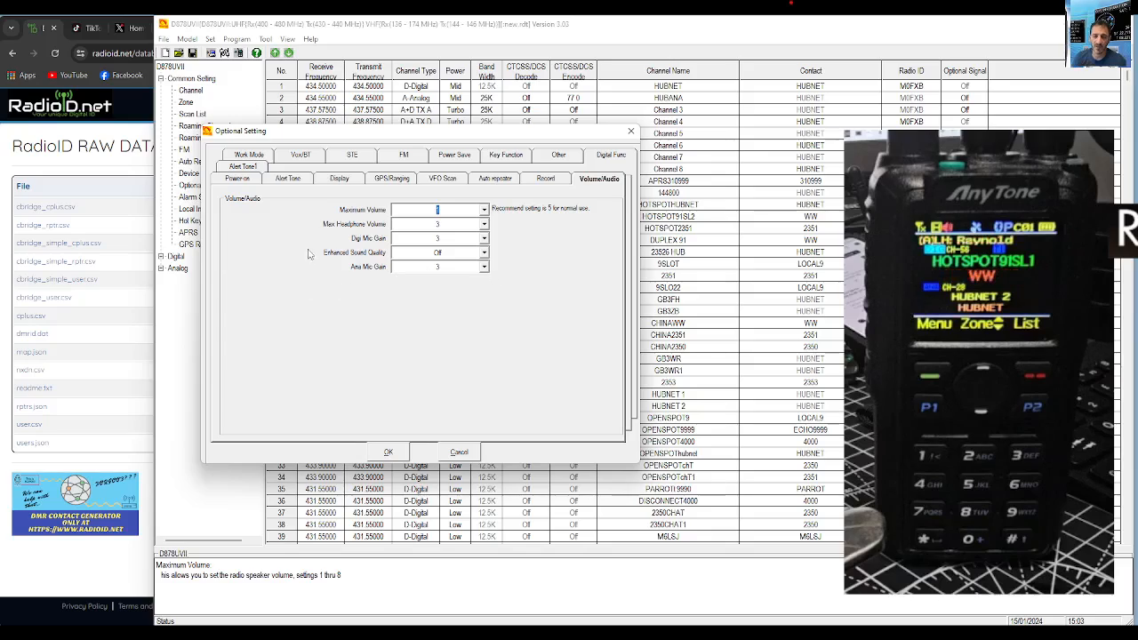
# - Look through the Alert Tone and Display options, checking the choices for Brightness and Auto Backlight Duration
pyautogui.click(248, 168)
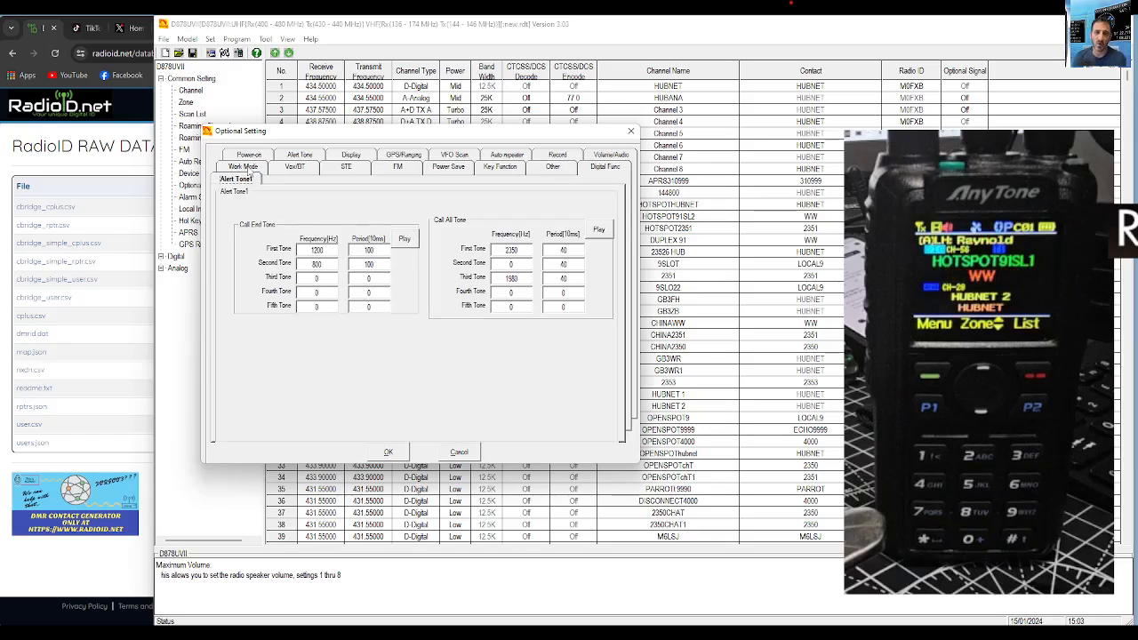
pyautogui.click(247, 154)
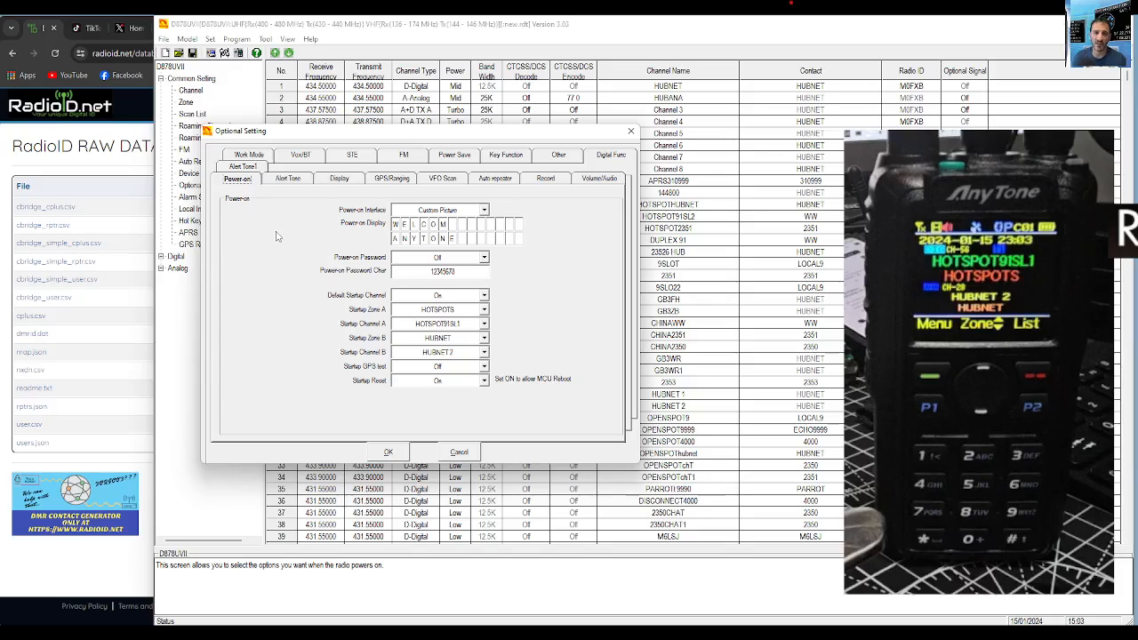
pyautogui.click(287, 178)
pyautogui.click(340, 180)
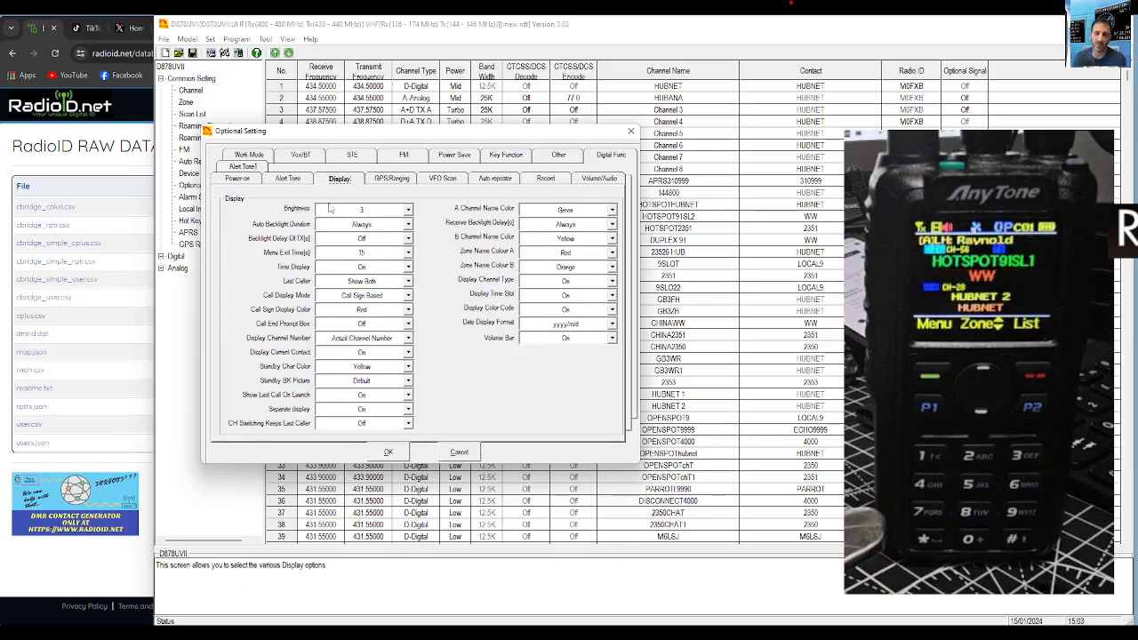
pyautogui.click(410, 212)
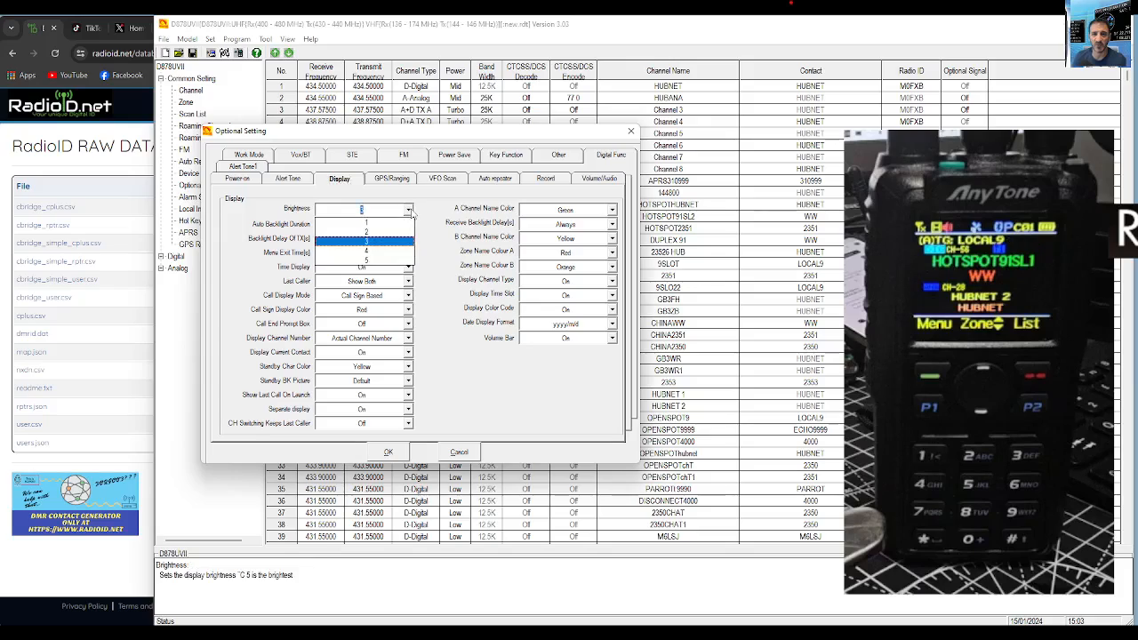
pyautogui.click(410, 213)
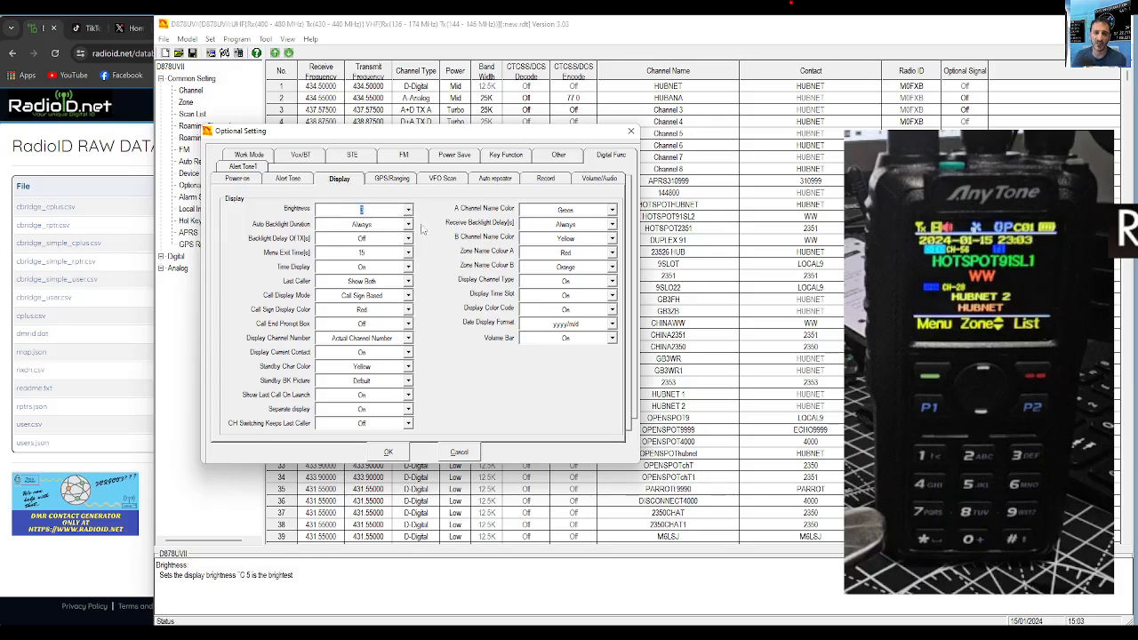
pyautogui.click(409, 224)
pyautogui.click(409, 225)
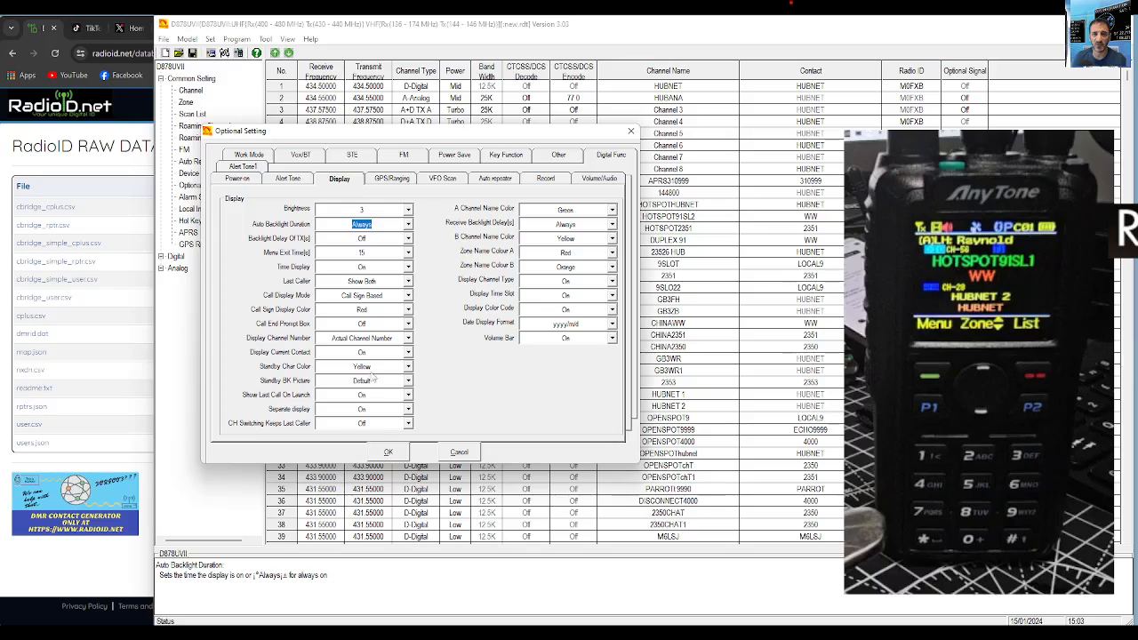
# - Examine the GPS/Ranging, VFO Scan, Auto repeater, Record and Volume/Audio options in Optional Setting
pyautogui.click(381, 180)
pyautogui.click(456, 183)
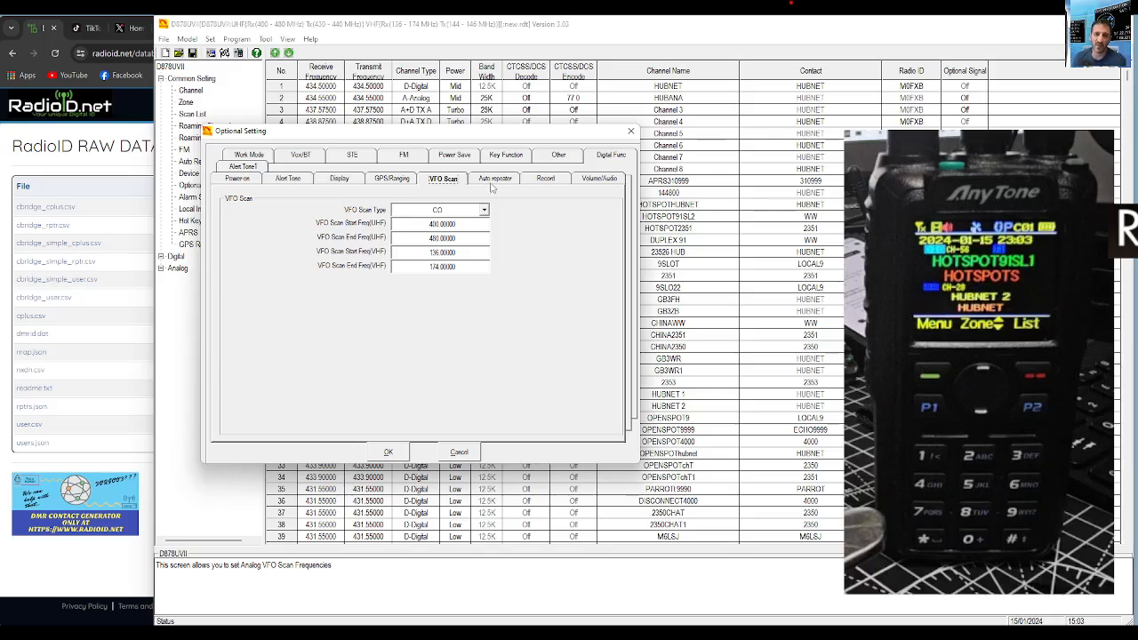
pyautogui.click(494, 182)
pyautogui.click(537, 182)
pyautogui.click(610, 181)
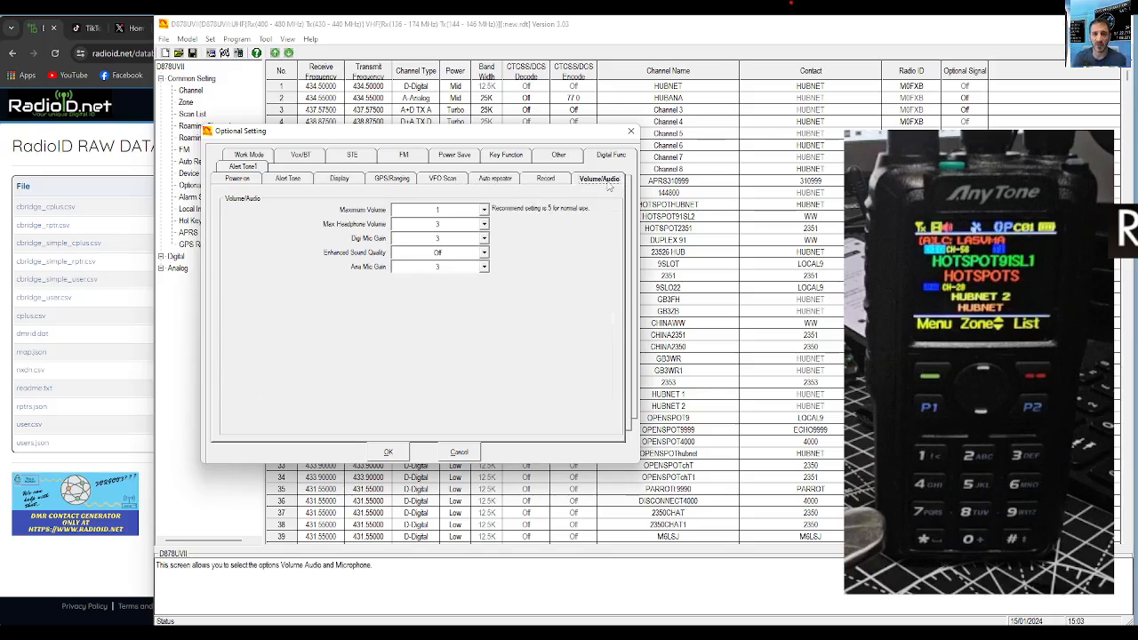
# - Look through the Other, Auto repeater, VFO Scan, FM and Display options, and close Optional Setting
pyautogui.click(575, 158)
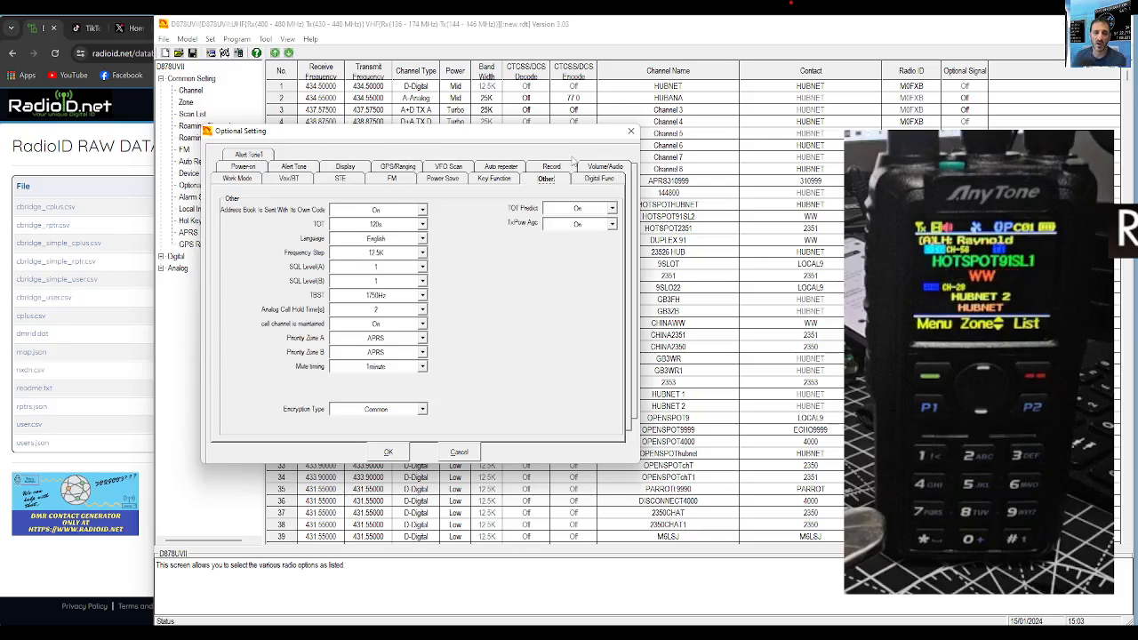
pyautogui.click(495, 167)
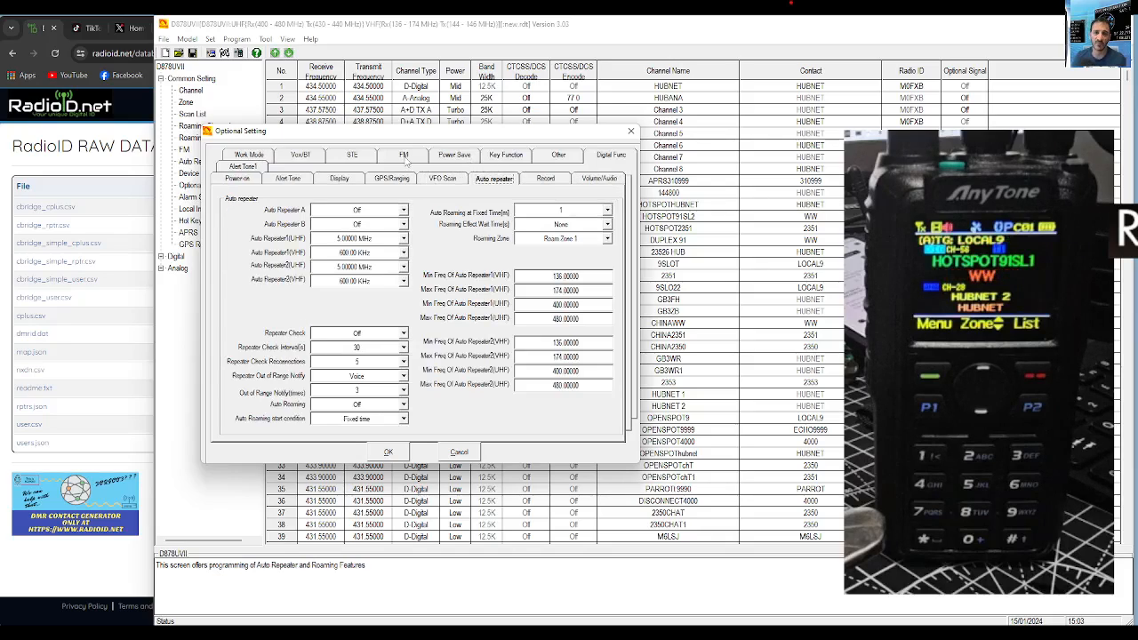
pyautogui.click(559, 158)
pyautogui.click(449, 161)
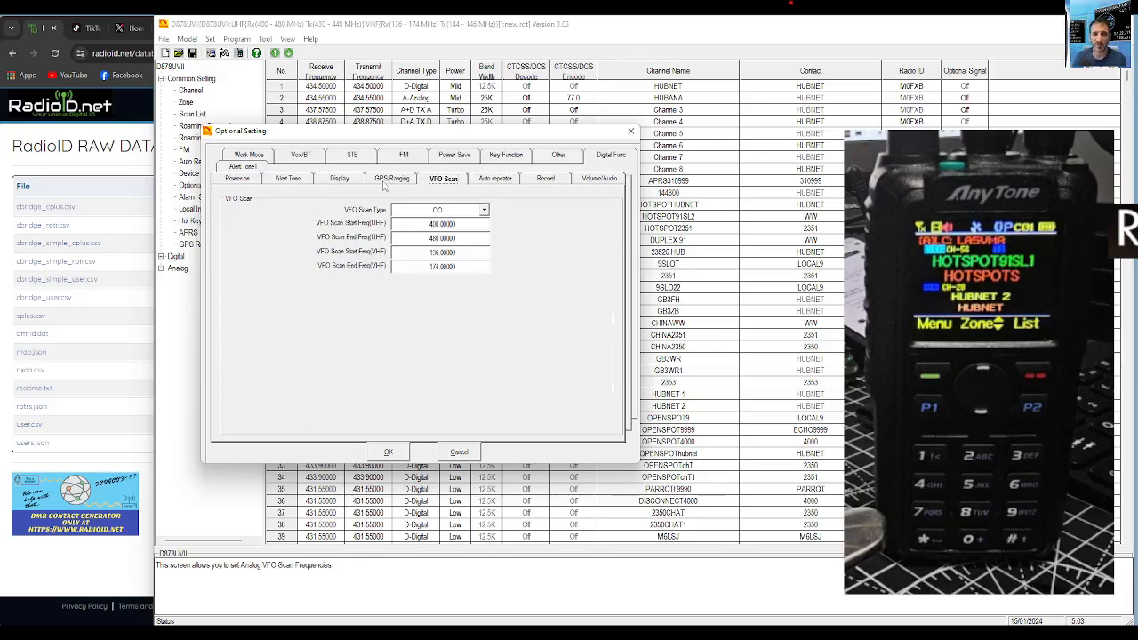
pyautogui.click(402, 158)
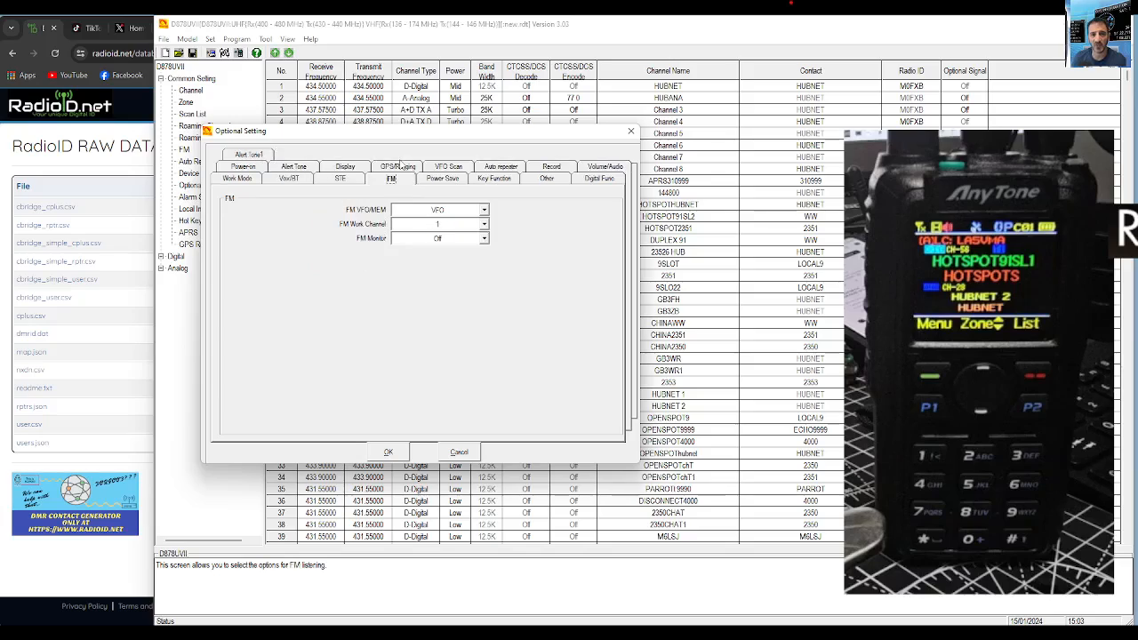
pyautogui.click(355, 165)
pyautogui.click(297, 164)
pyautogui.click(248, 155)
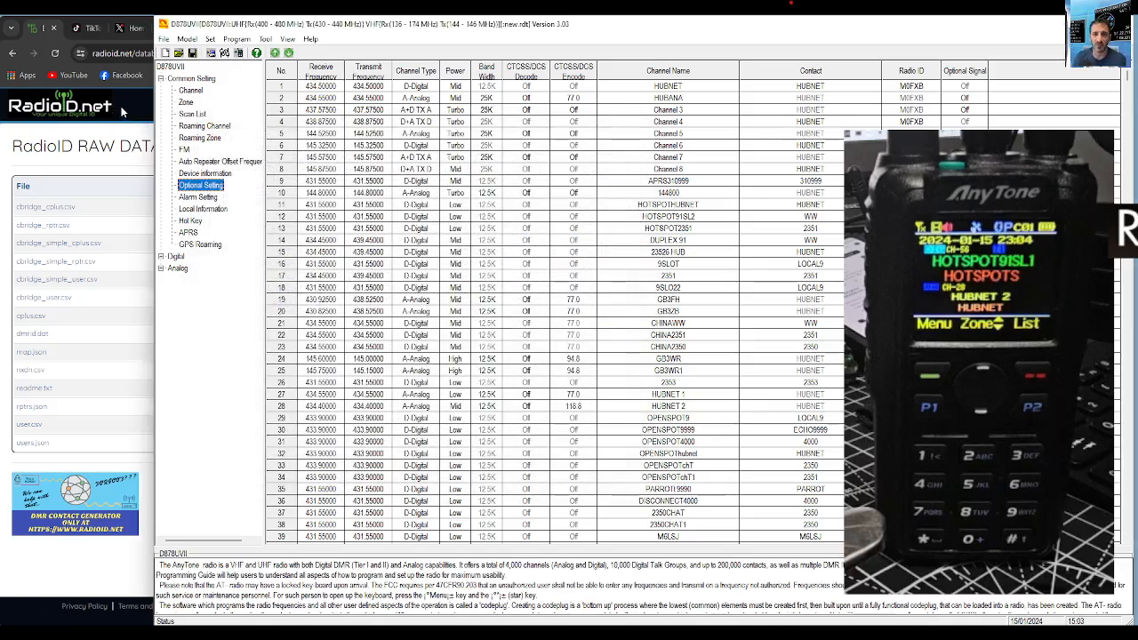
# - Switch to the browser to review the RadioID raw database dump files, and return to the D878UVII programming software
pyautogui.click(126, 112)
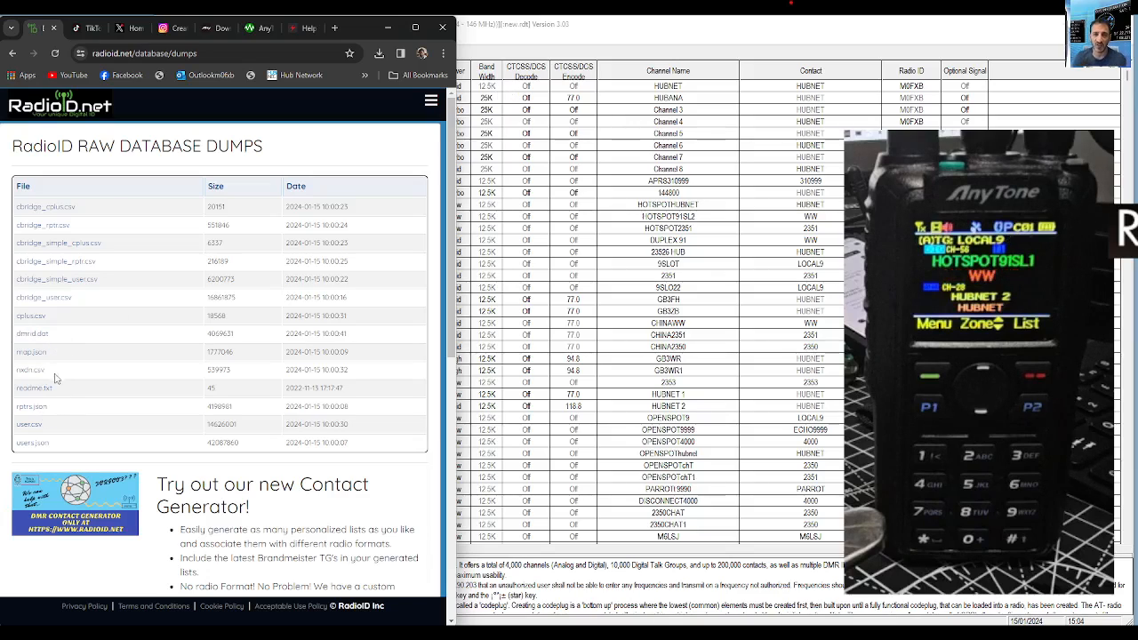
pyautogui.scroll(-4, 270, 287)
pyautogui.scroll(4, 285, 298)
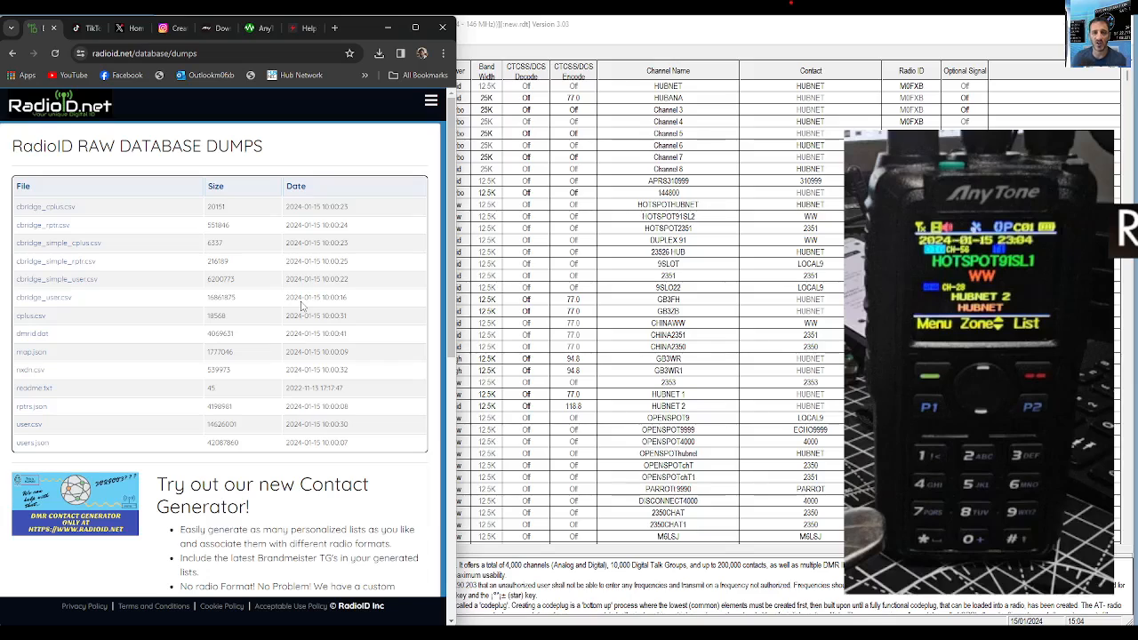
pyautogui.click(641, 24)
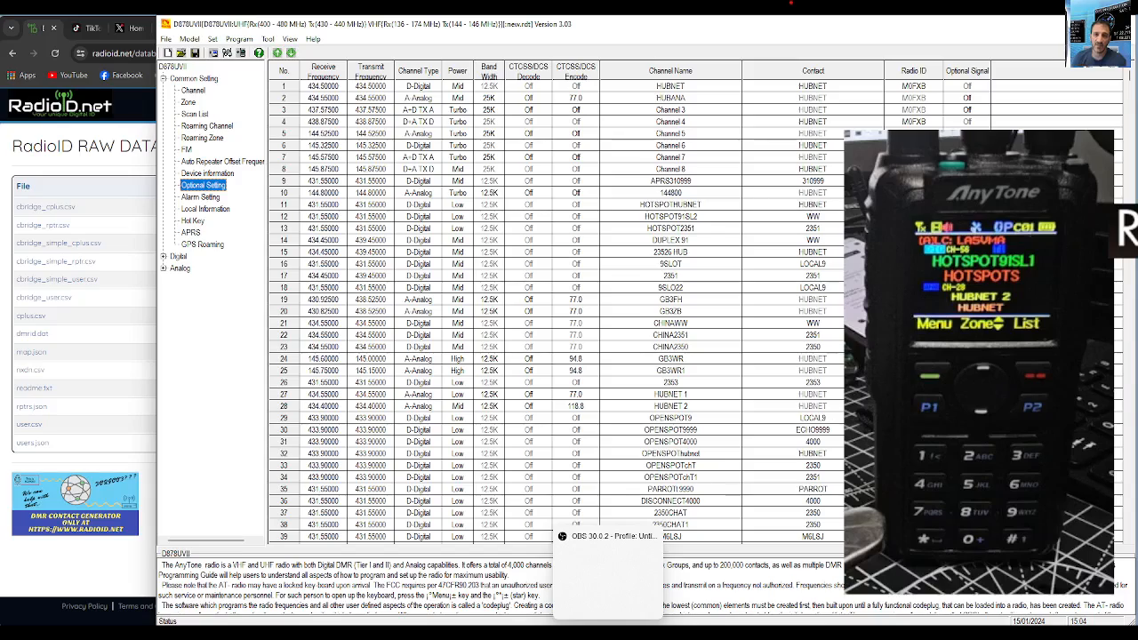
pyautogui.click(579, 549)
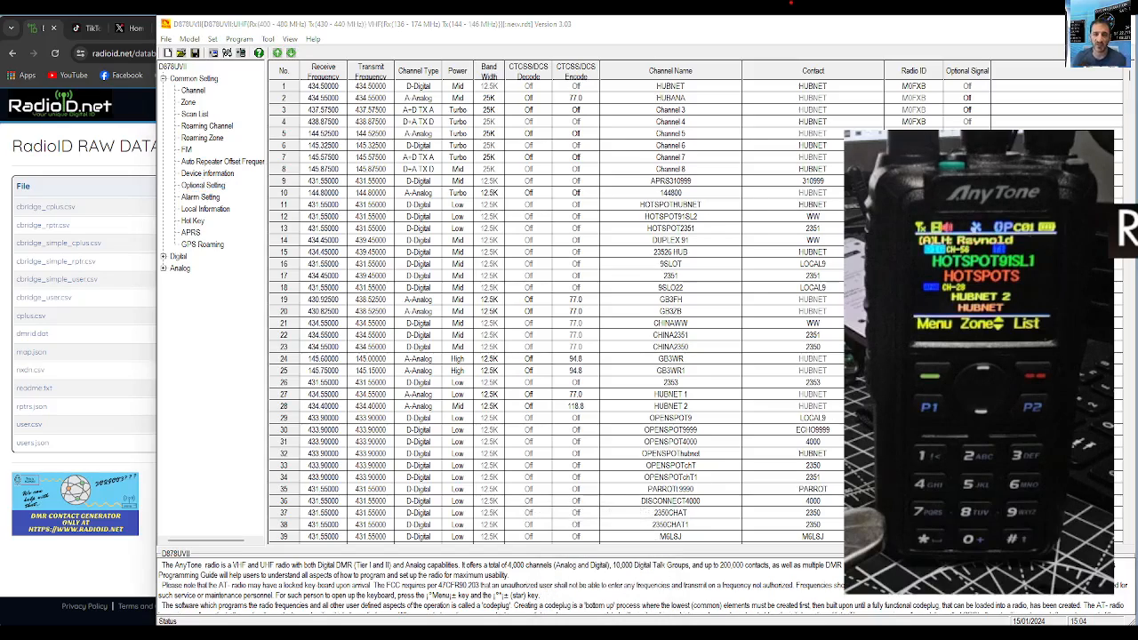